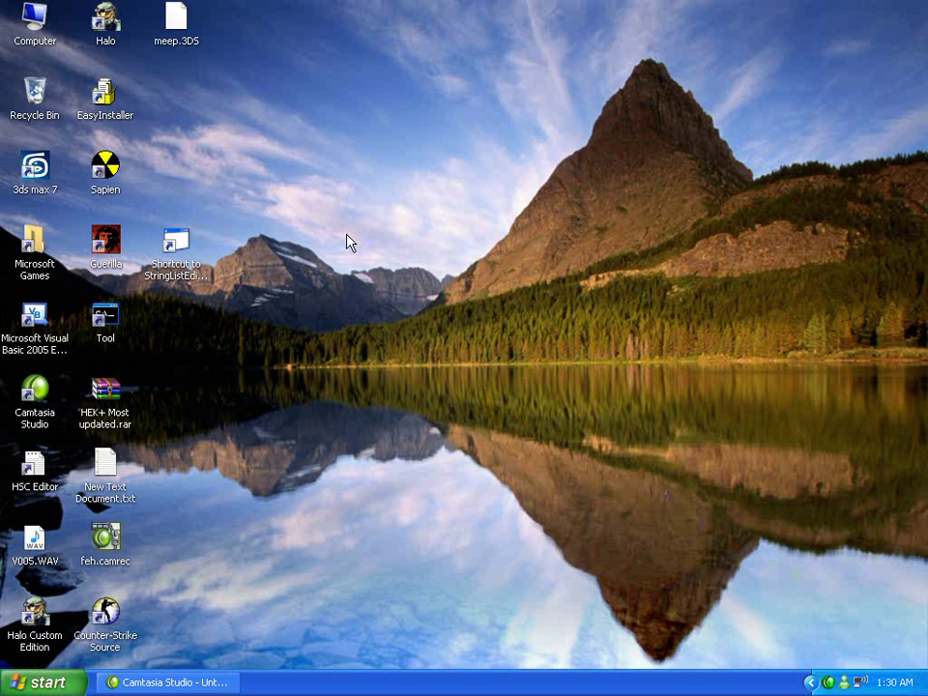
Step: Move the StringListEditor shortcut directly below meep.3DS on the desktop and launch Halo String List Editor from it
drag(170, 102, 172, 103)
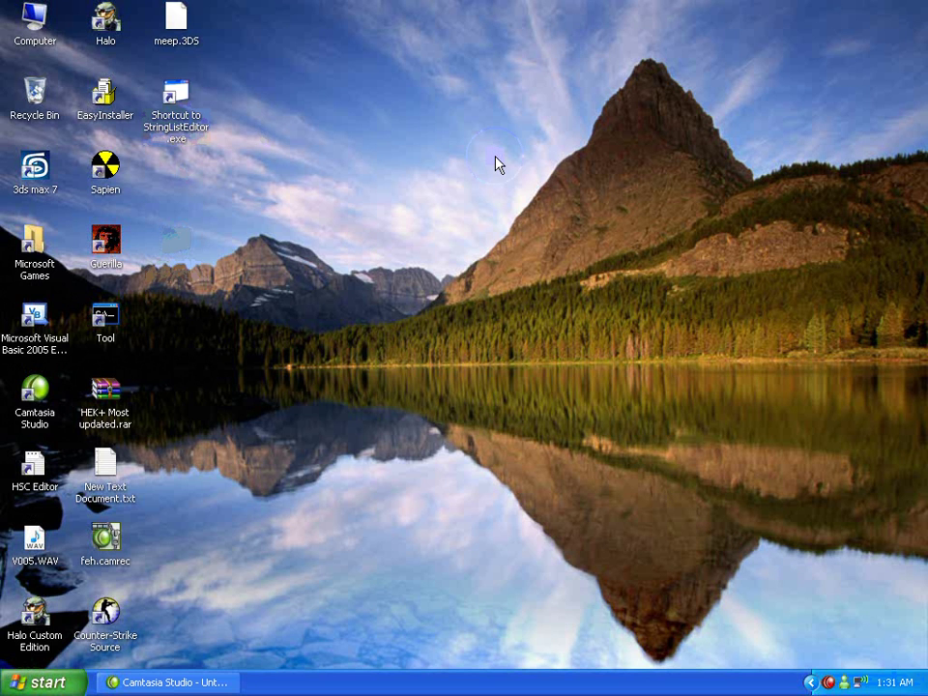
drag(572, 84, 759, 244)
click(900, 576)
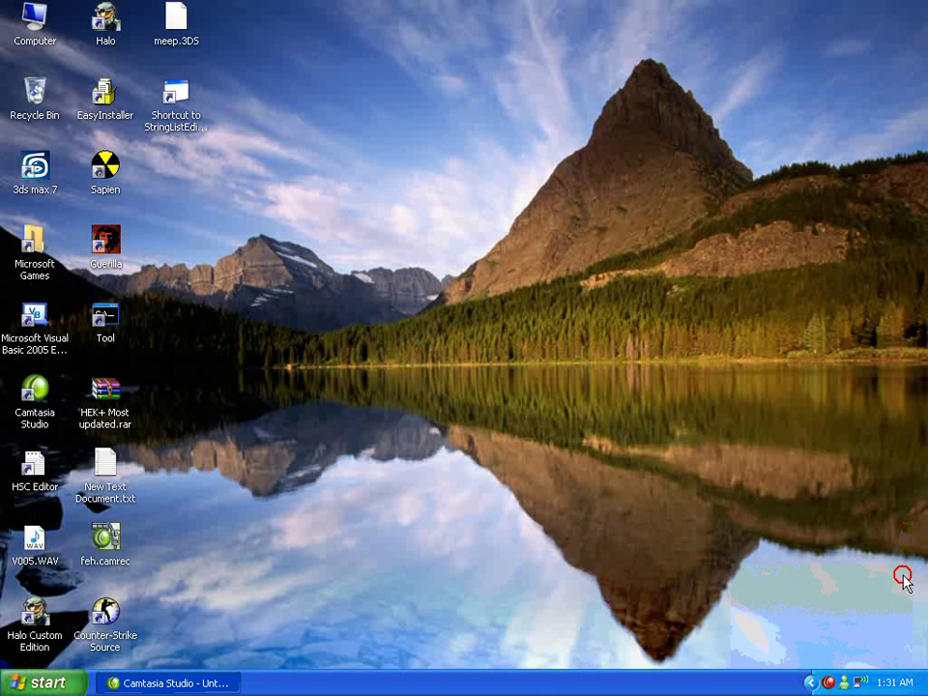
click(653, 385)
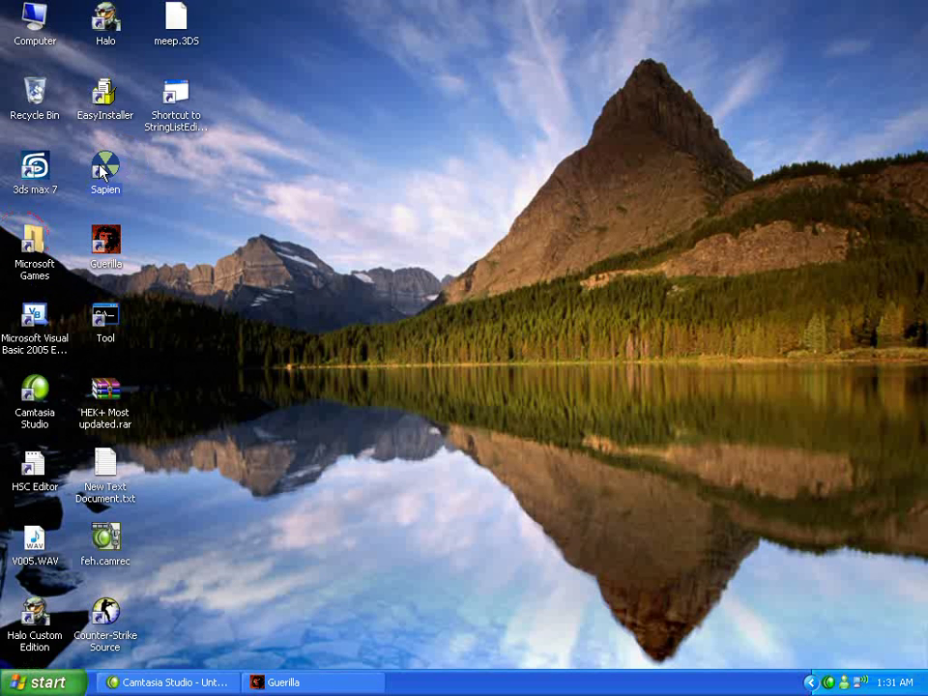
double_click(157, 116)
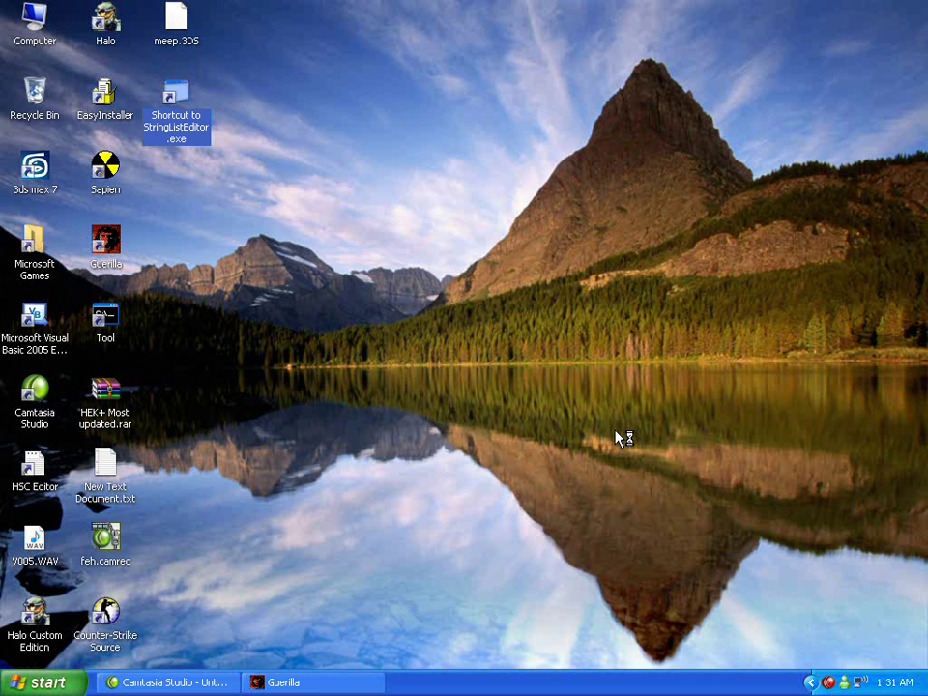
Step: Start opening a list and browse to Microsoft Games\Halo Custom Edition\tags\ui to examine the existing string list files
click(346, 434)
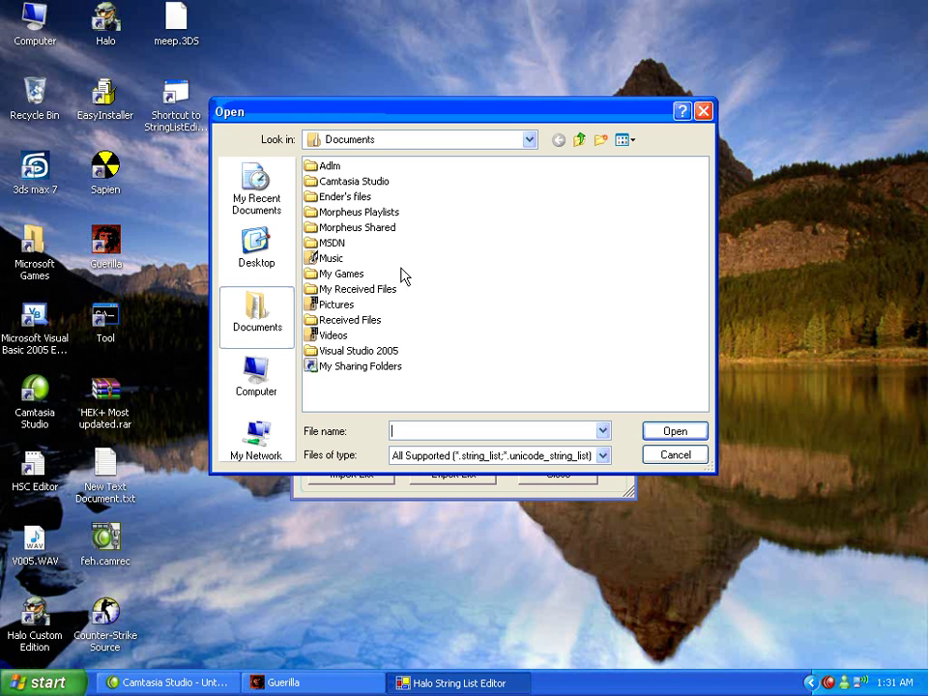
click(580, 140)
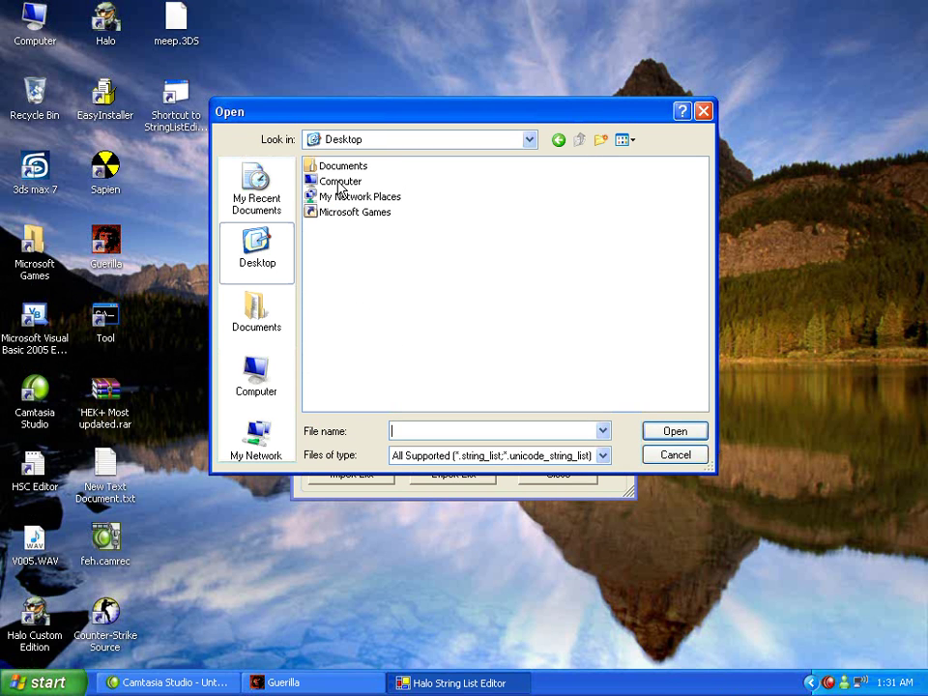
double_click(329, 210)
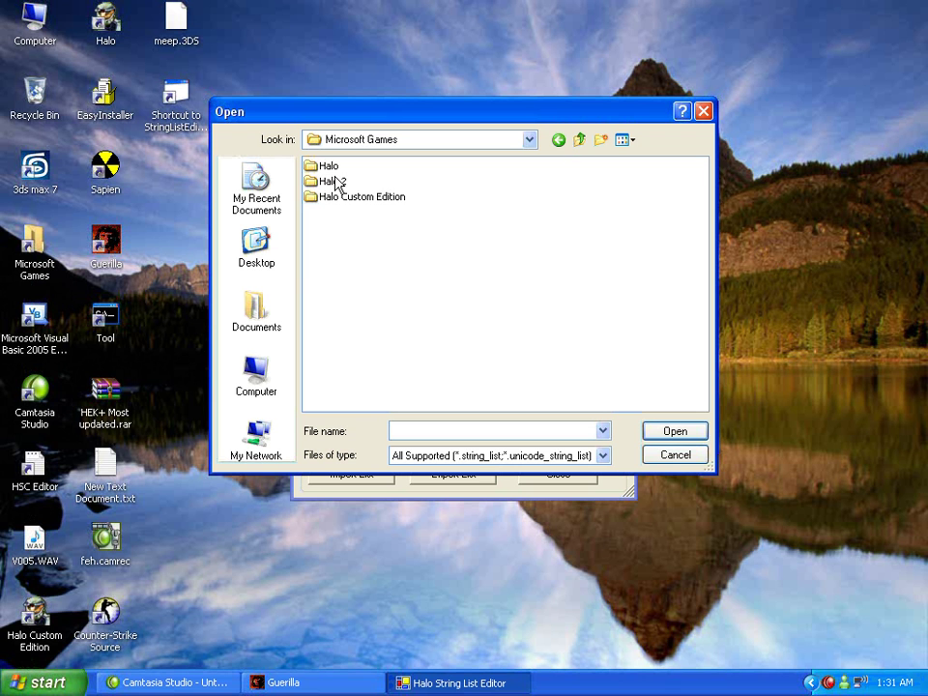
click(345, 198)
double_click(343, 198)
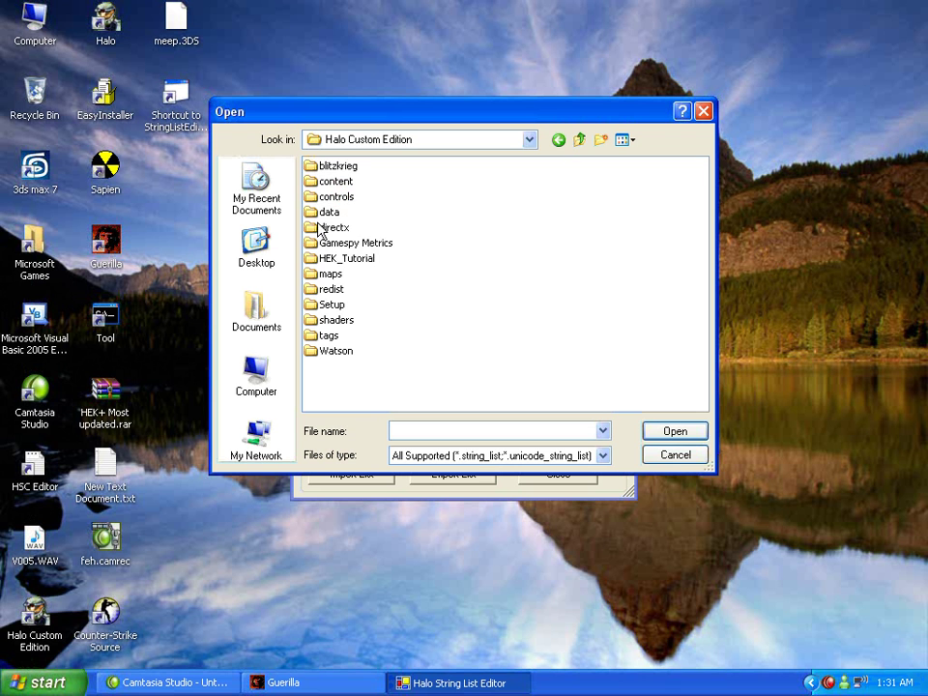
double_click(328, 337)
scroll(417, 327, down, 3)
click(566, 259)
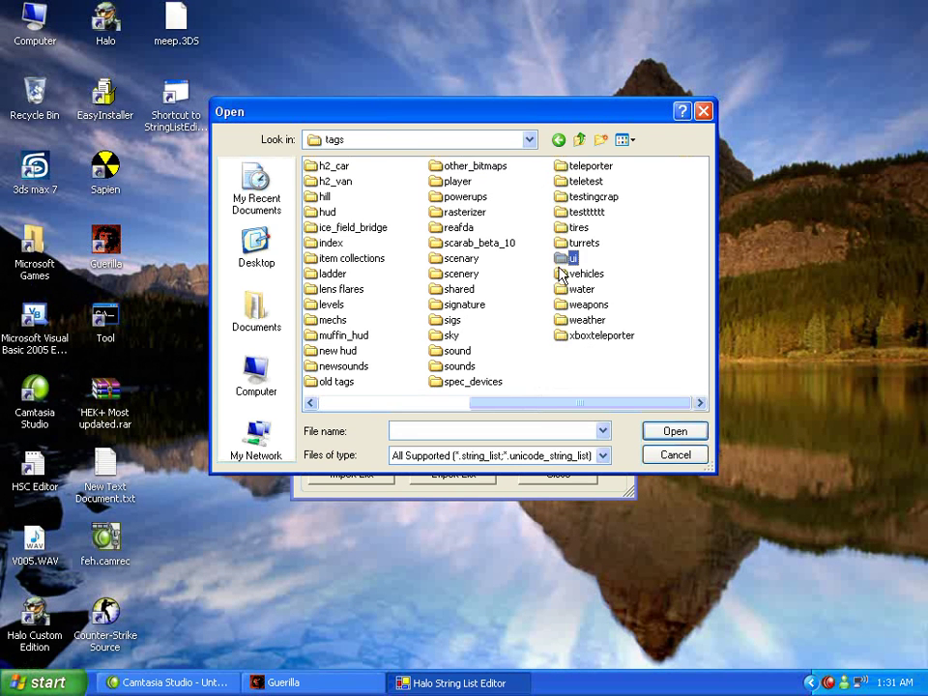
double_click(566, 259)
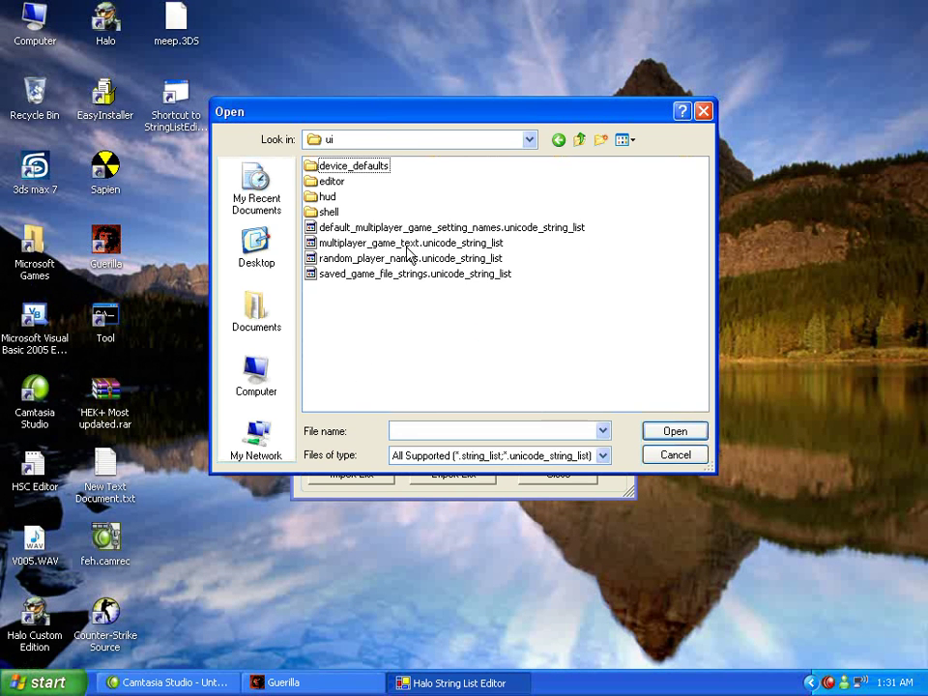
Step: Examine the string list files in the hud subfolder, and leave the file browser without opening a list
double_click(327, 198)
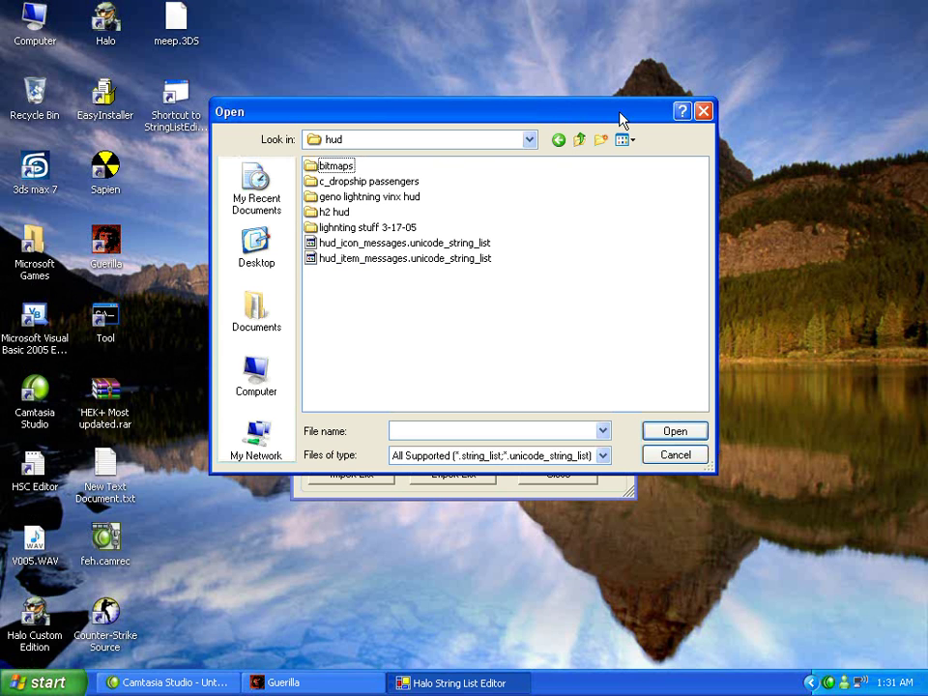
click(580, 140)
click(580, 140)
click(579, 140)
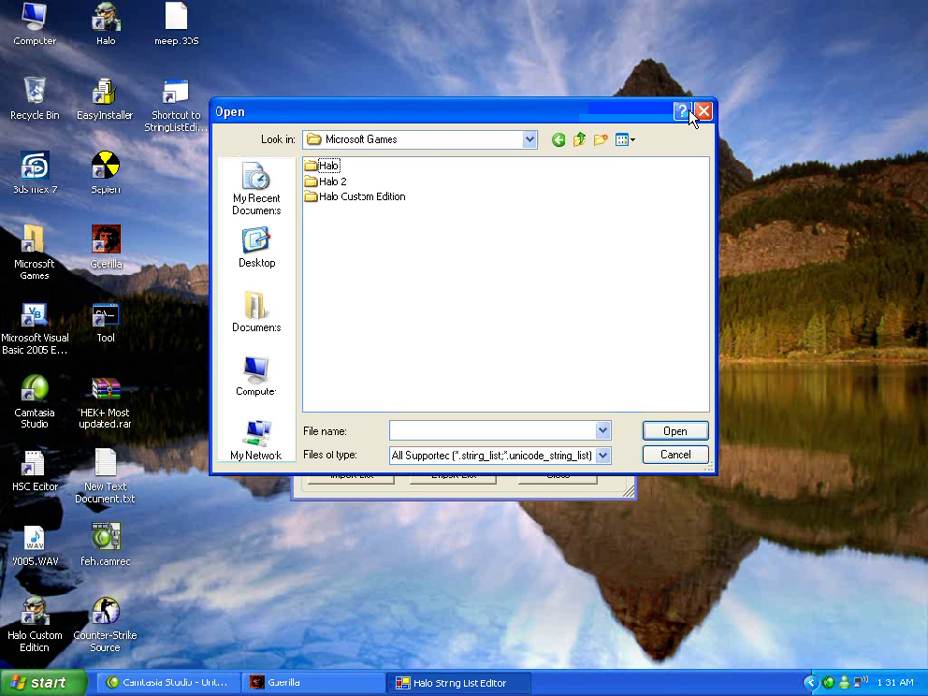
click(703, 112)
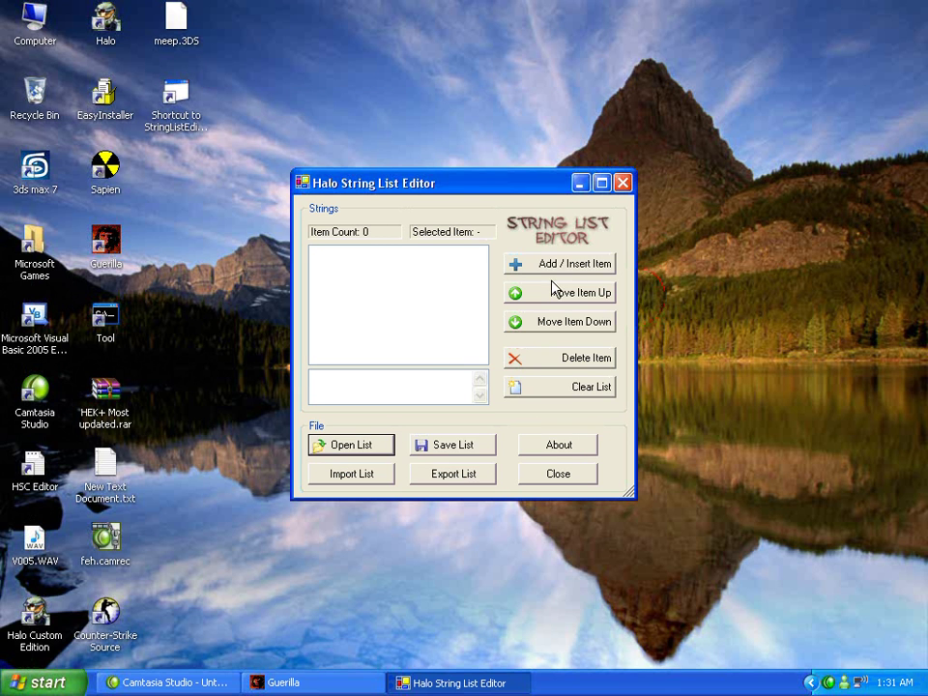
Step: Add a string item to the empty list and replace its placeholder text with "fatty"
drag(431, 185, 515, 147)
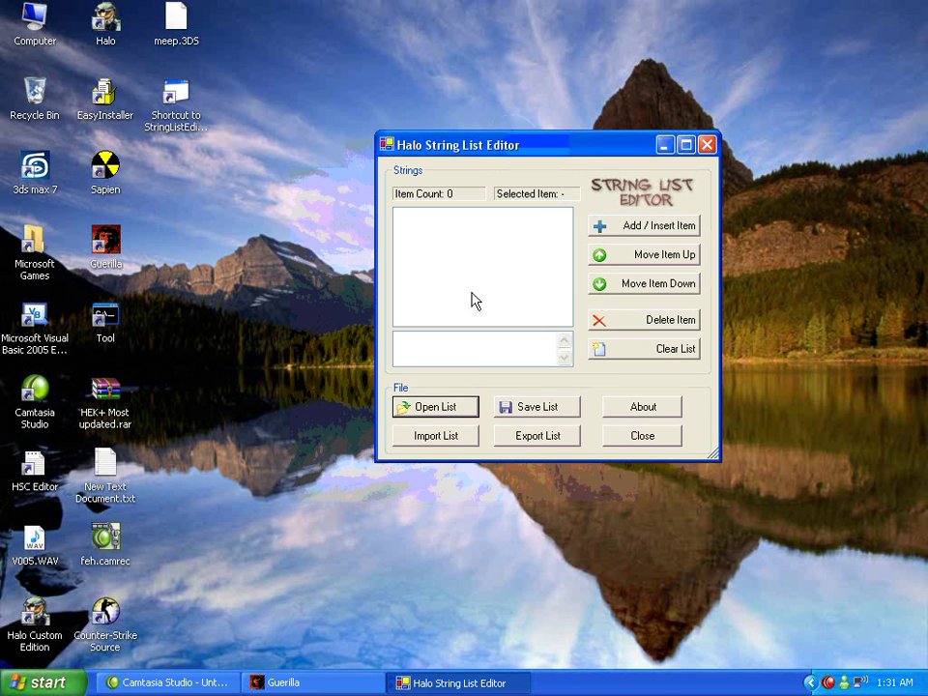
click(658, 222)
click(420, 337)
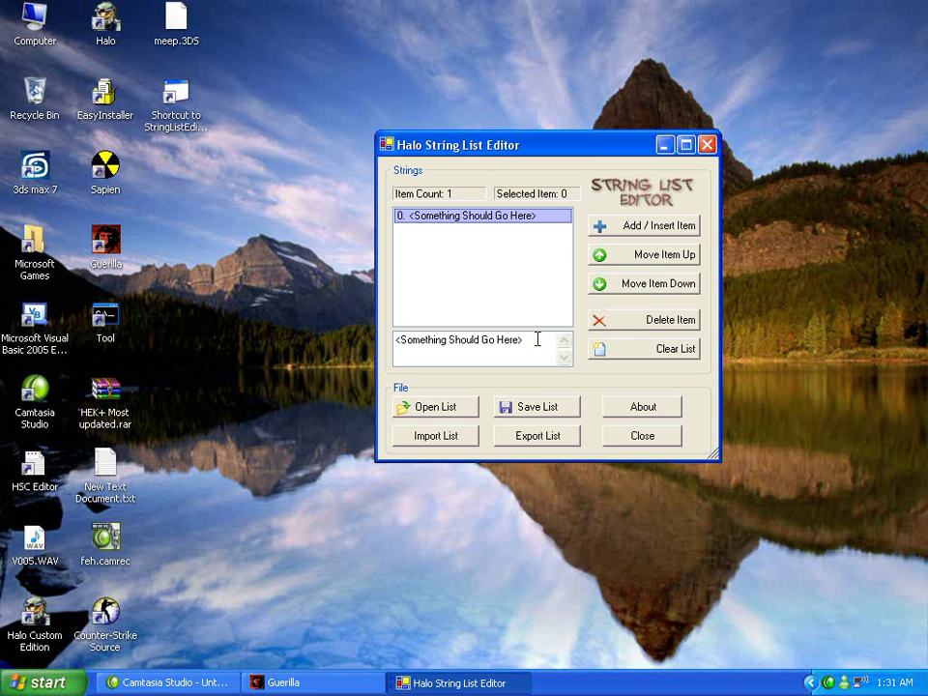
drag(537, 339, 174, 341)
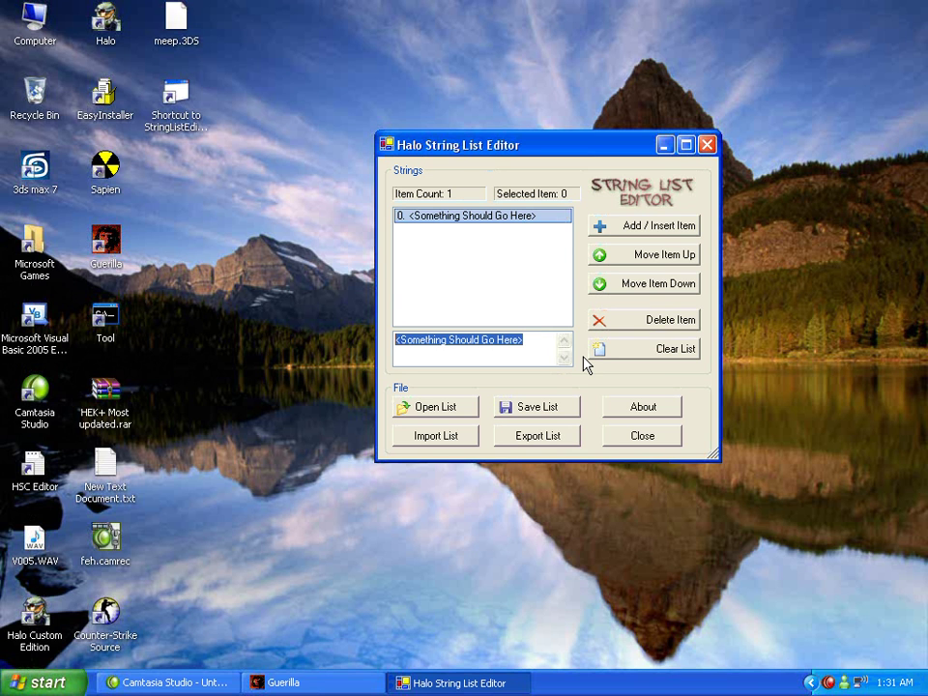
text(fatty)
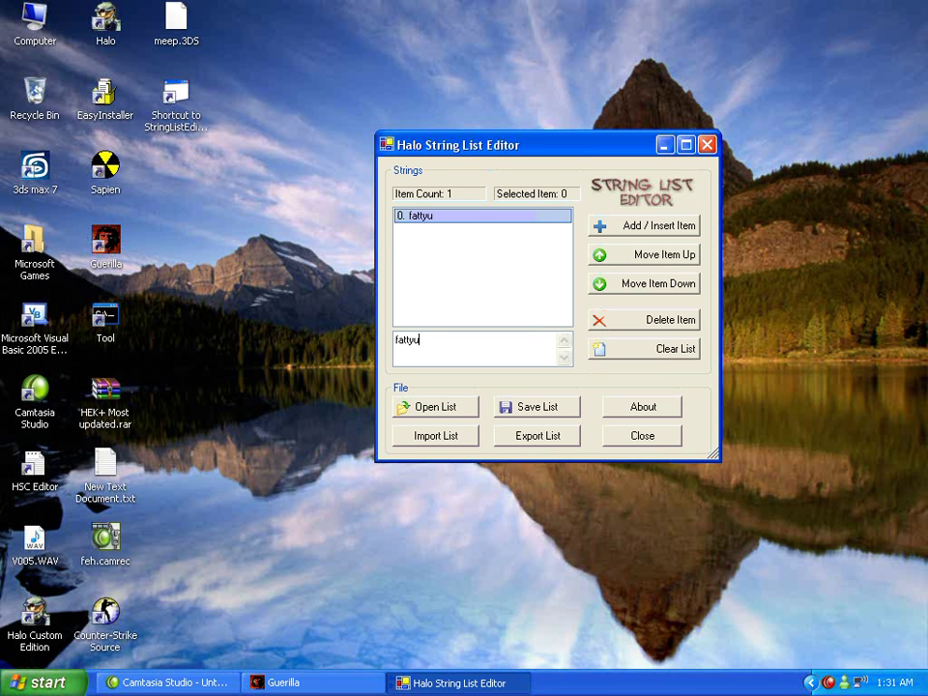
Step: Start saving the list and set the destination folder to Microsoft Games\Halo Custom Edition\tags\levels\paradox
click(506, 406)
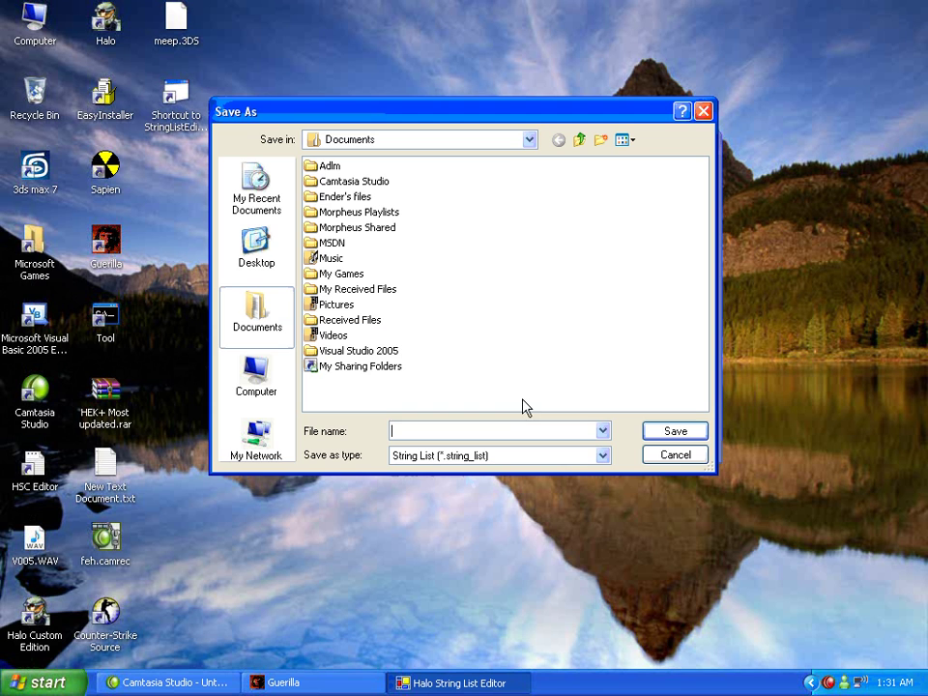
click(256, 243)
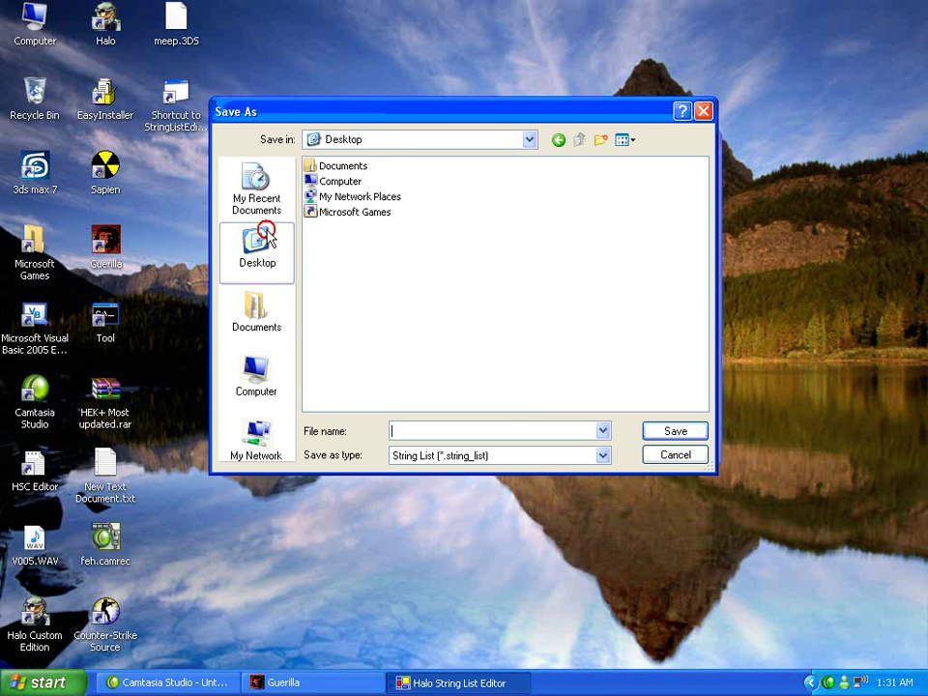
double_click(363, 211)
double_click(337, 198)
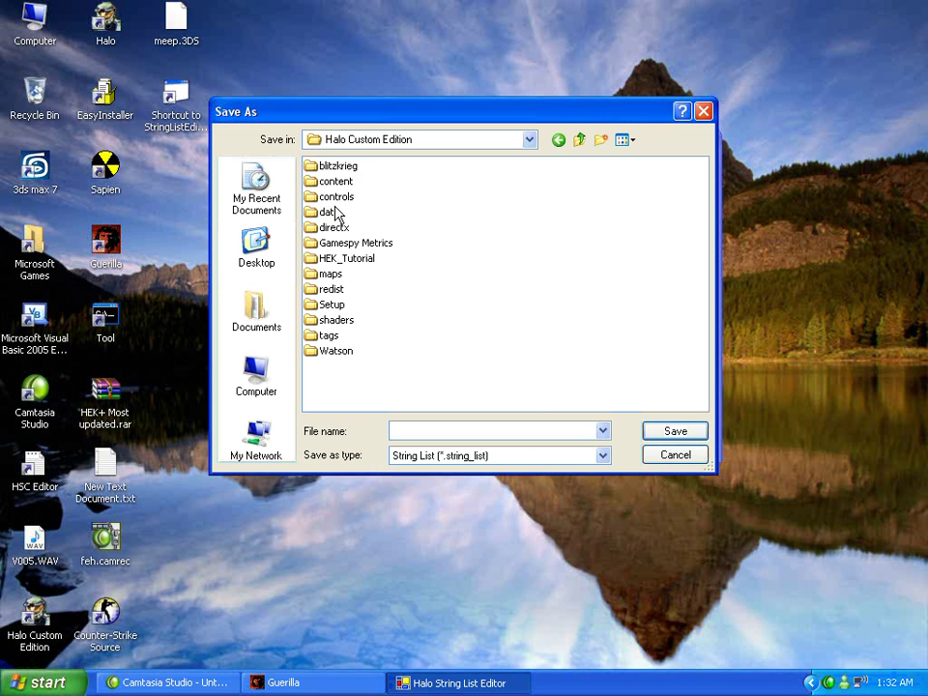
click(329, 338)
double_click(329, 337)
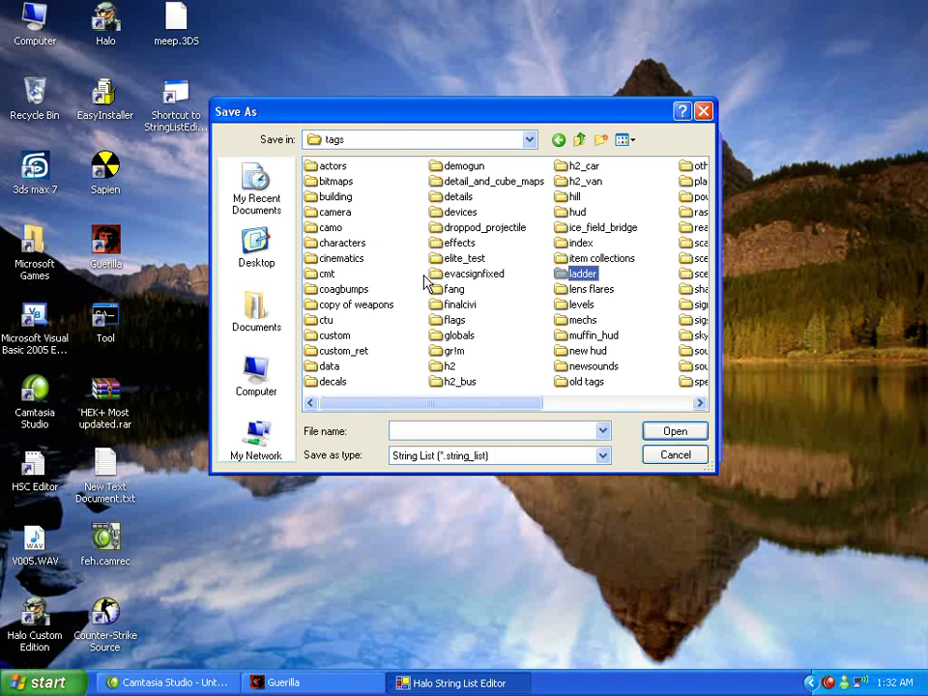
click(565, 292)
double_click(580, 304)
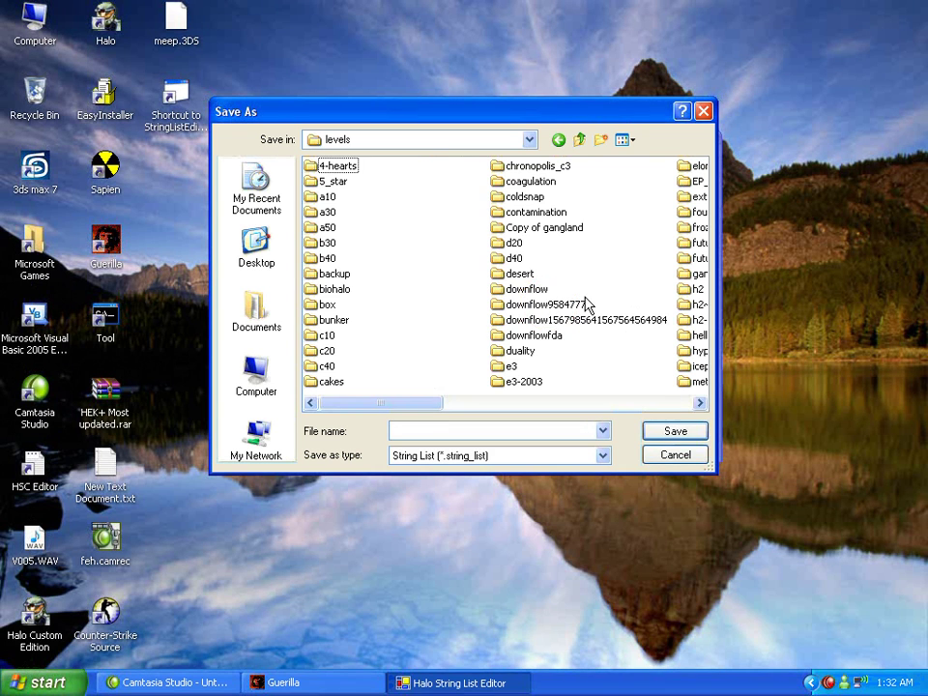
key(p)
double_click(525, 196)
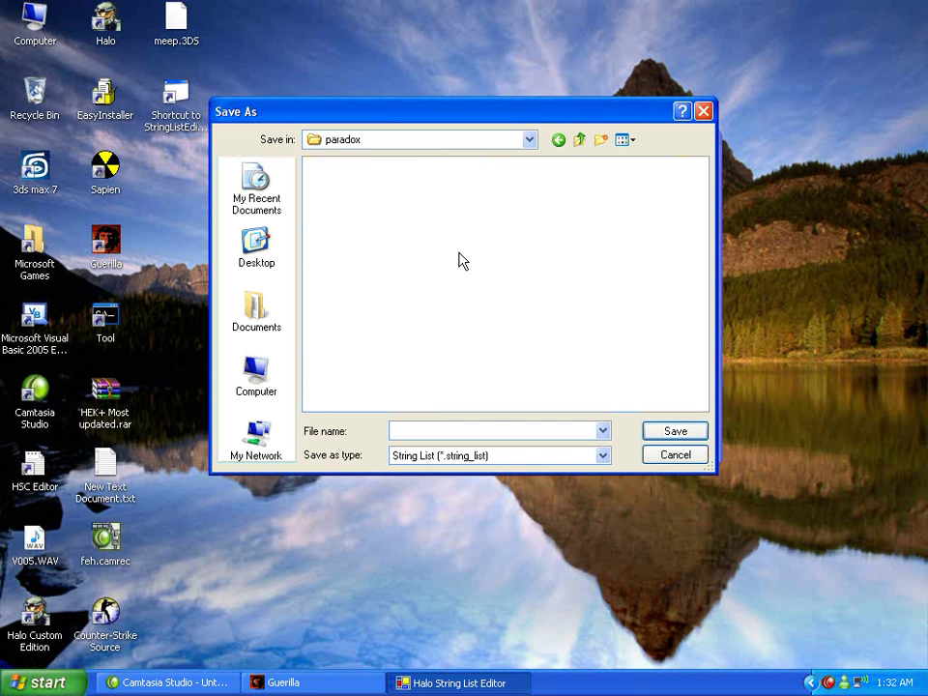
Step: Save the list as a Unicode String List named paradox and close Halo String List Editor
click(465, 426)
click(479, 460)
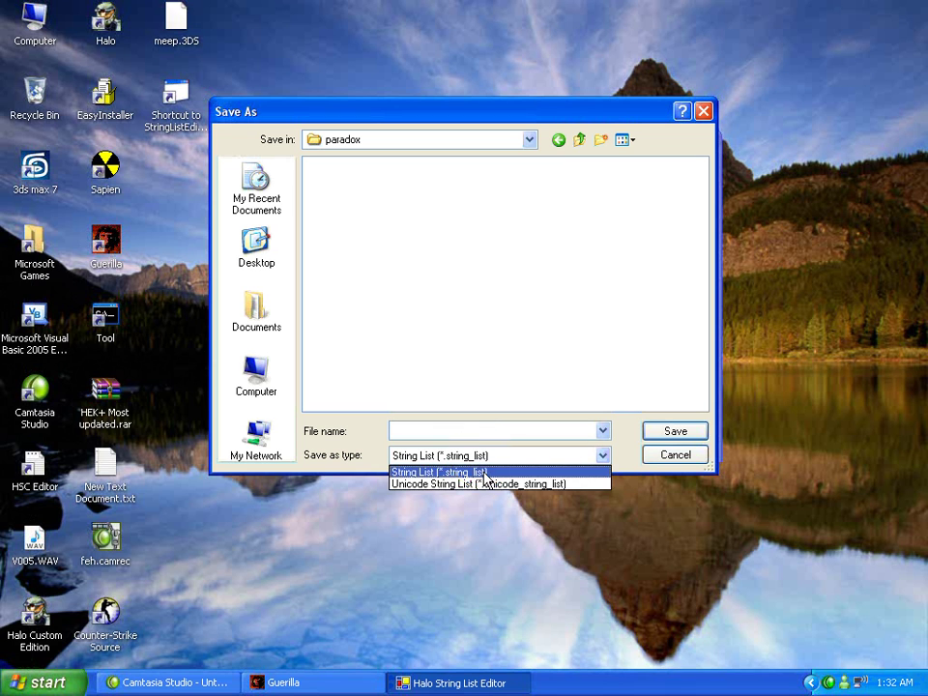
click(478, 480)
click(473, 432)
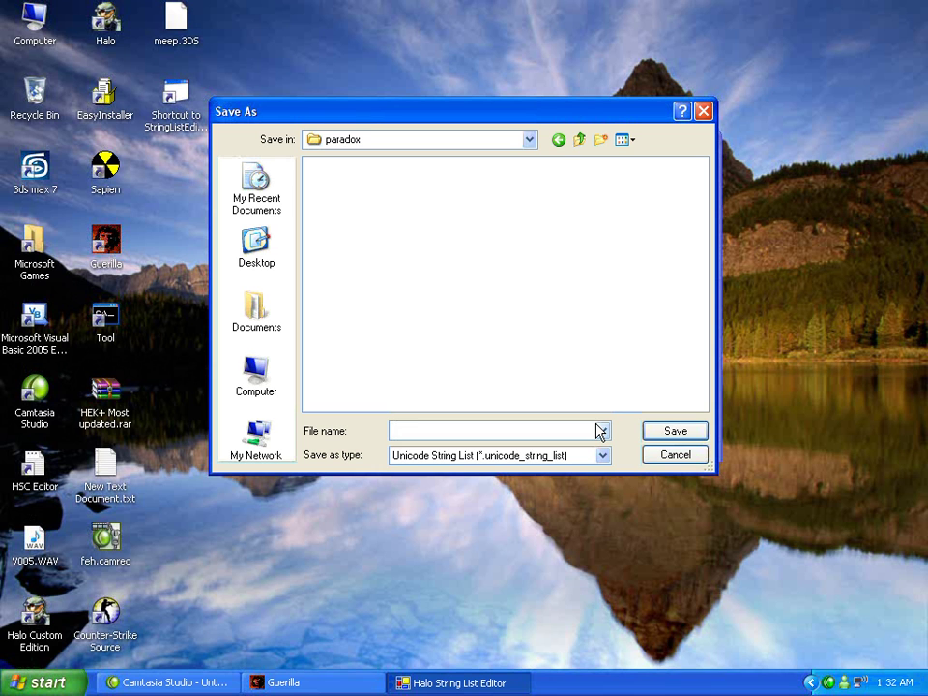
text(paradox)
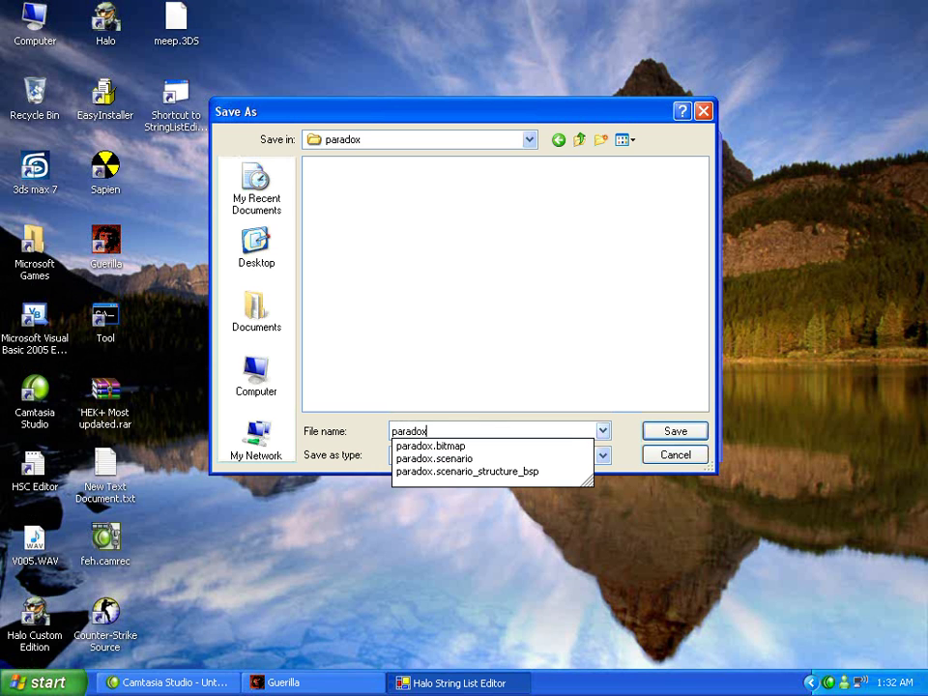
click(657, 432)
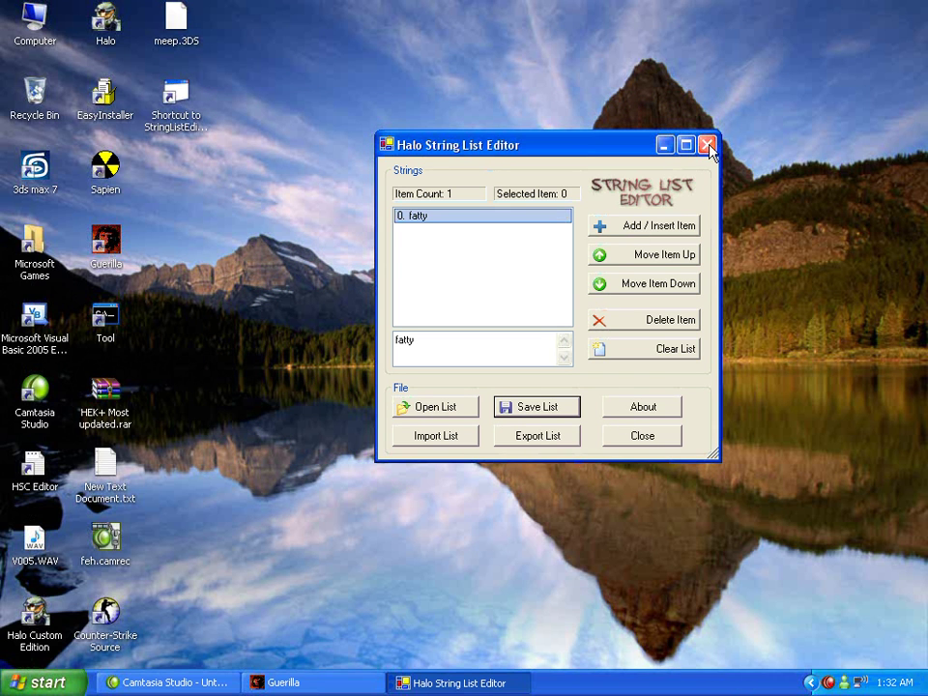
click(643, 436)
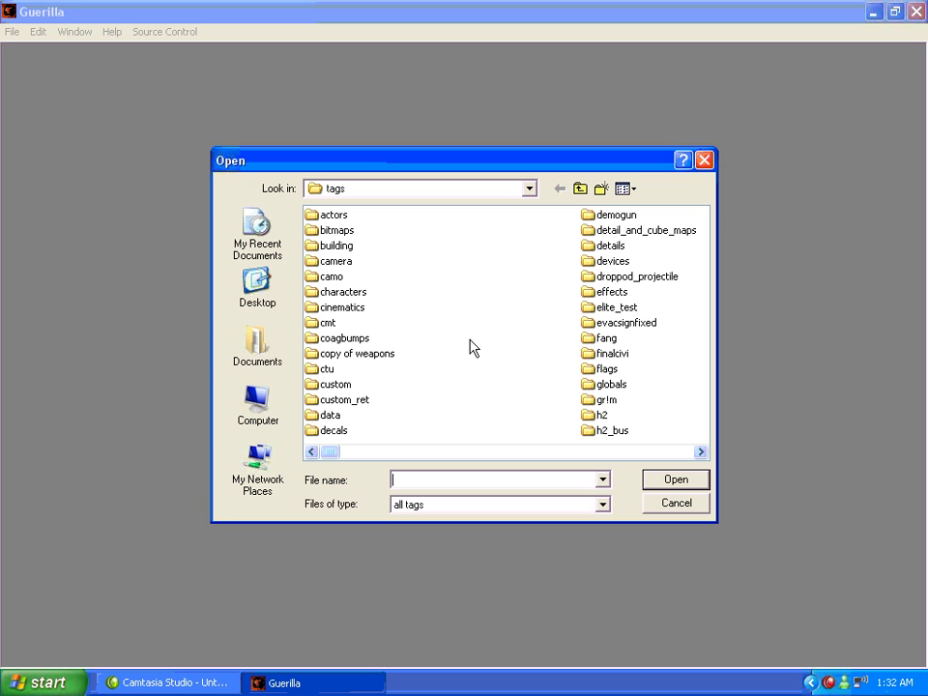
Step: In Guerilla, open the paradox.scenario tag from the levels\paradox folder
scroll(415, 310, right, 2)
click(366, 321)
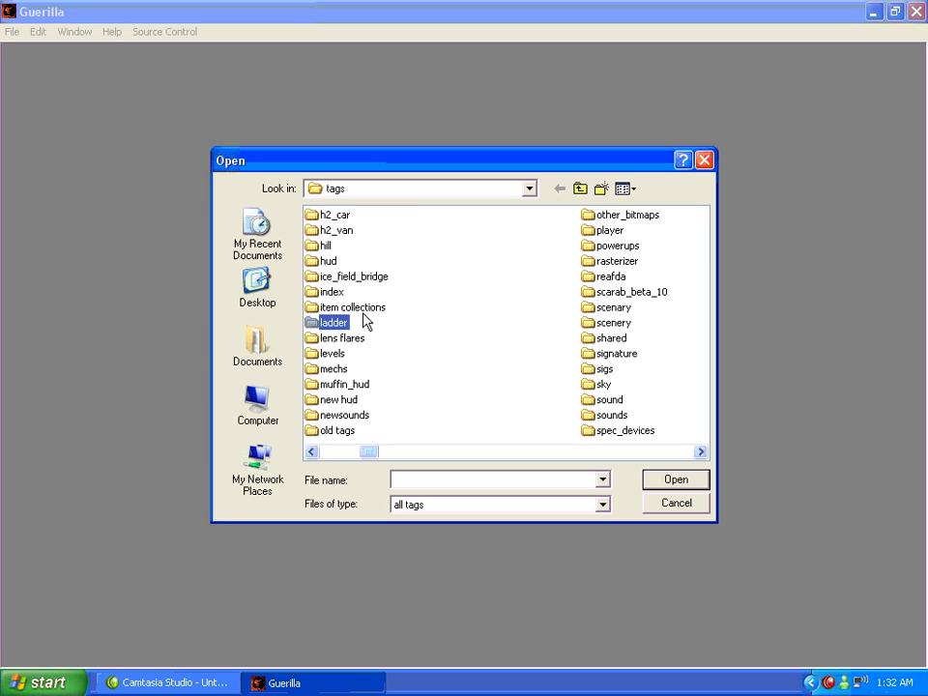
click(350, 338)
click(369, 352)
double_click(368, 352)
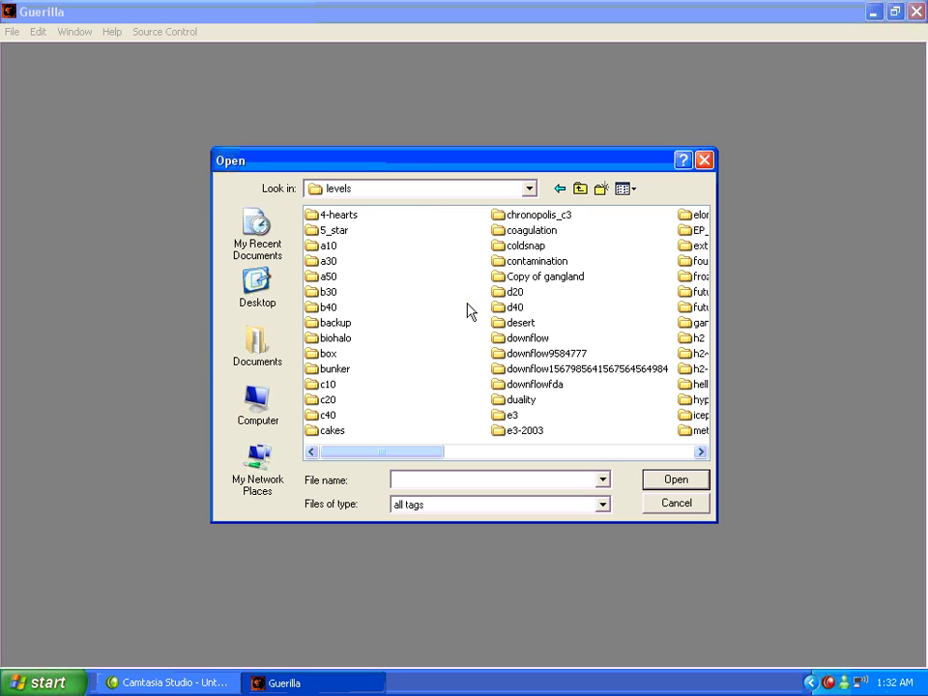
key(t)
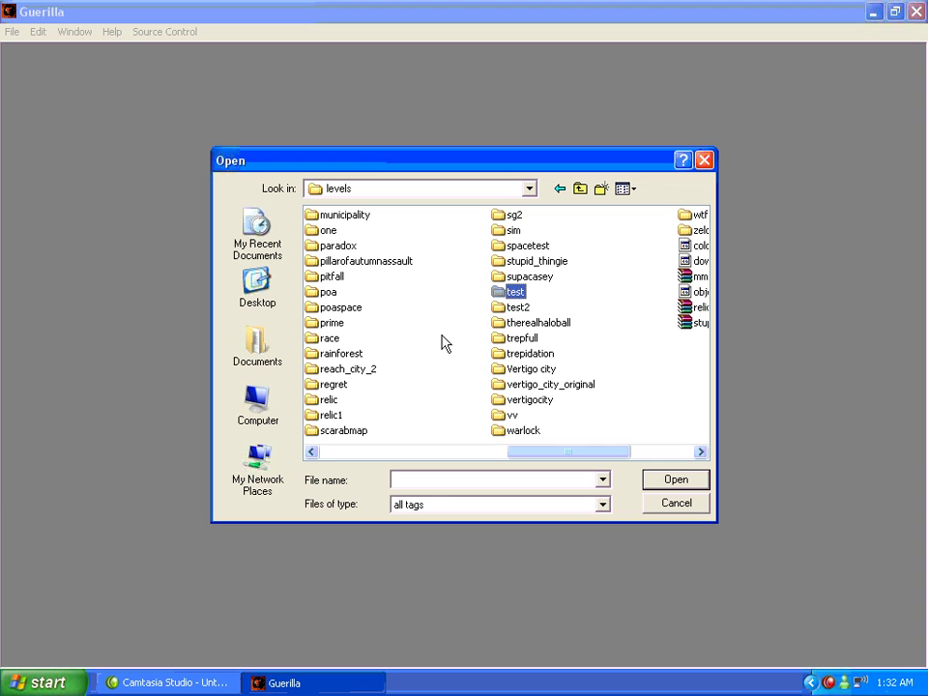
key(p)
double_click(341, 245)
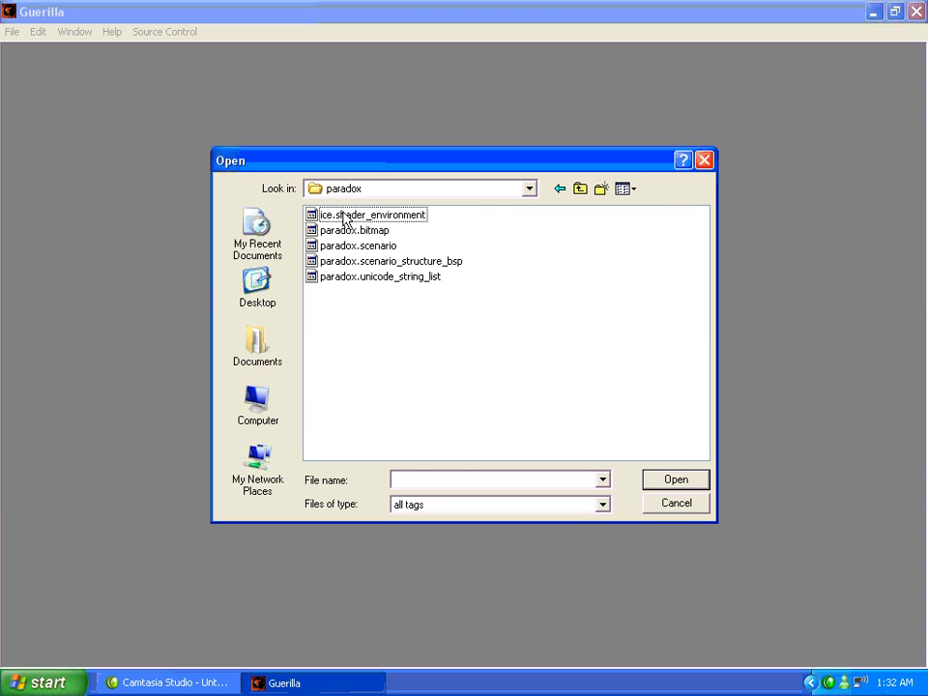
double_click(371, 246)
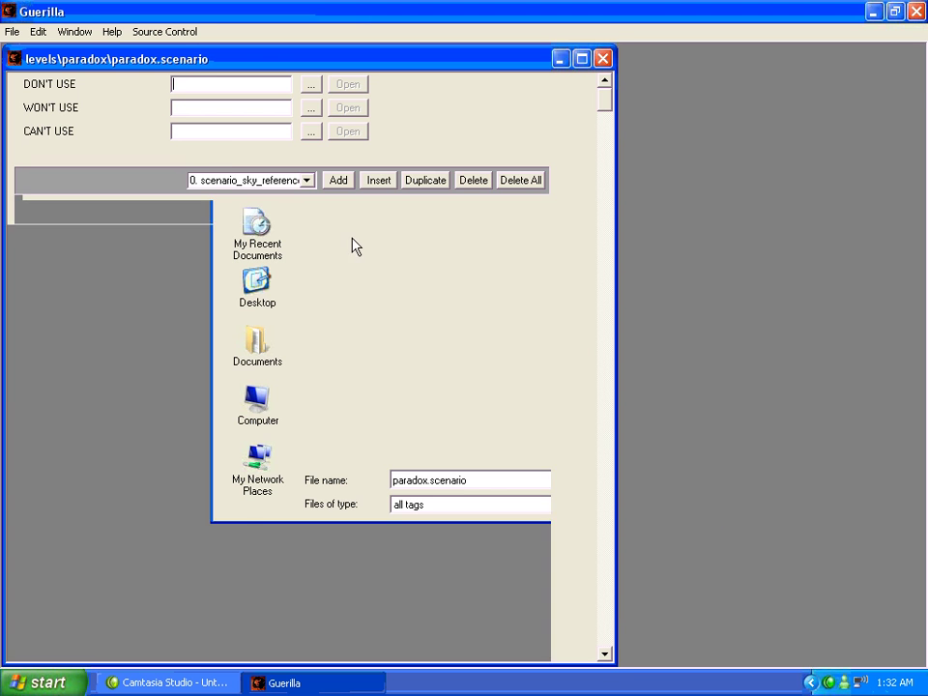
Step: Open the extinction.scenario tag from the levels\extinction folder alongside the paradox scenario
drag(603, 94, 628, 624)
click(12, 31)
click(29, 66)
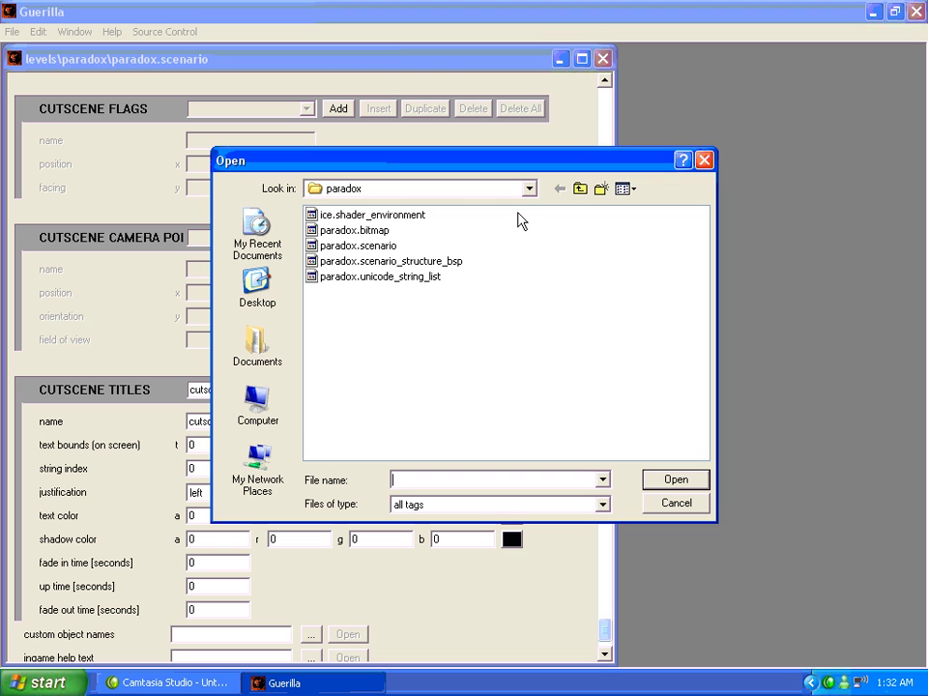
click(580, 189)
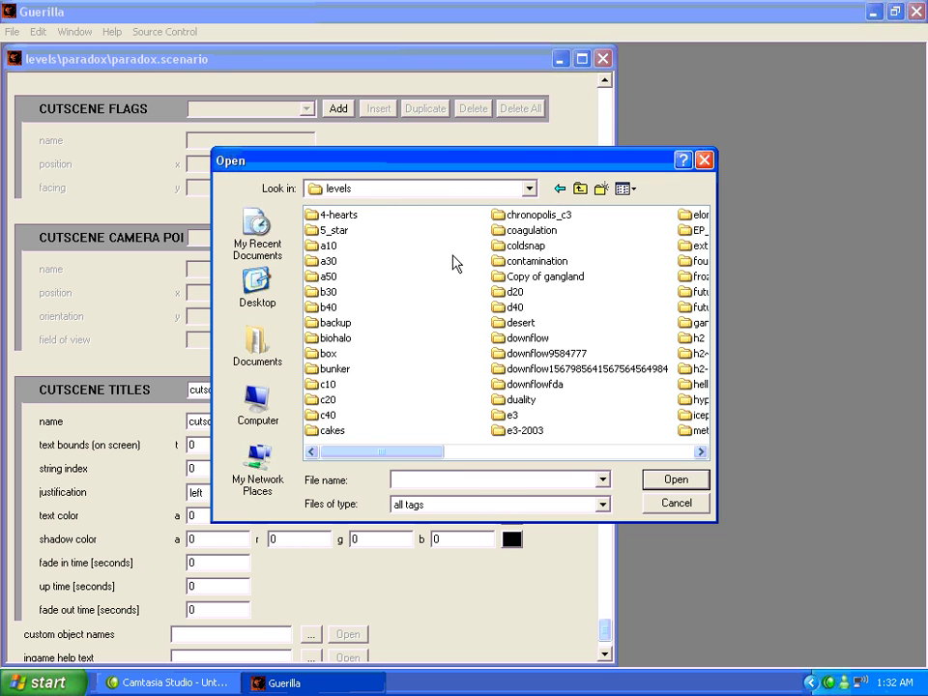
key(e)
key(l)
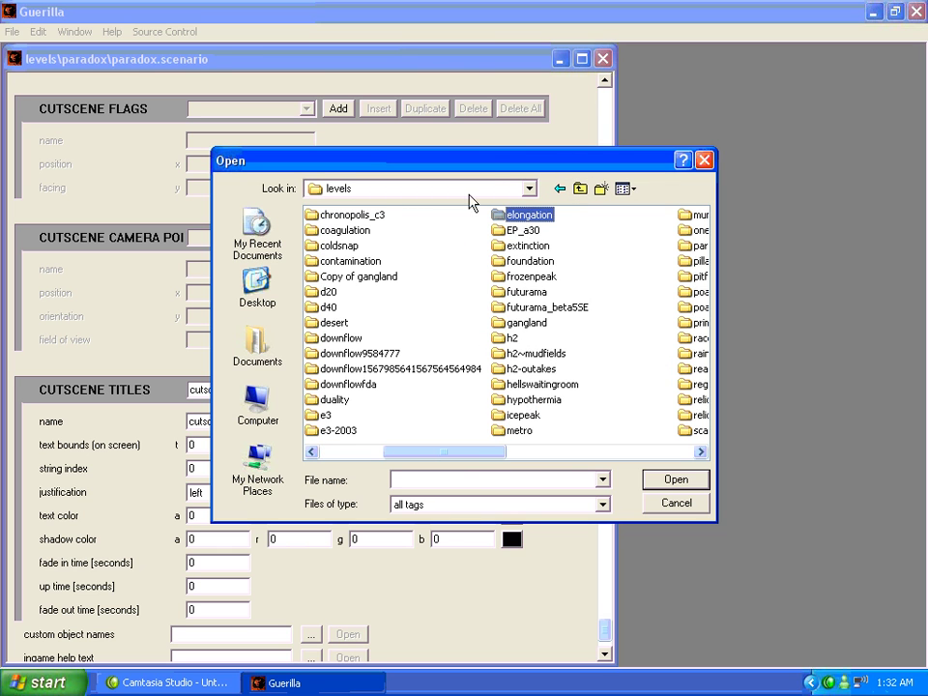
double_click(523, 245)
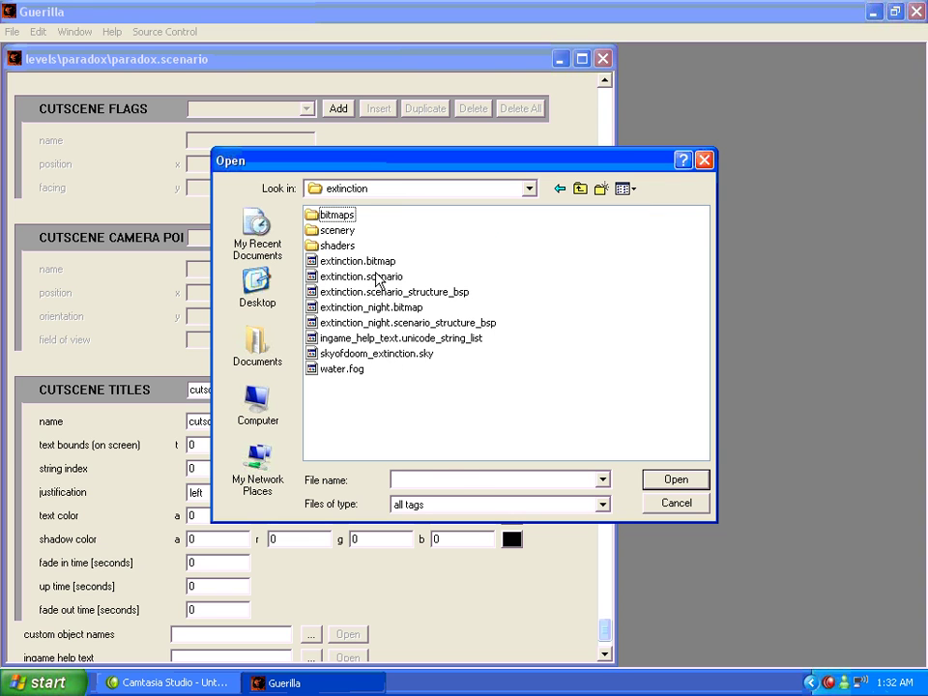
double_click(377, 277)
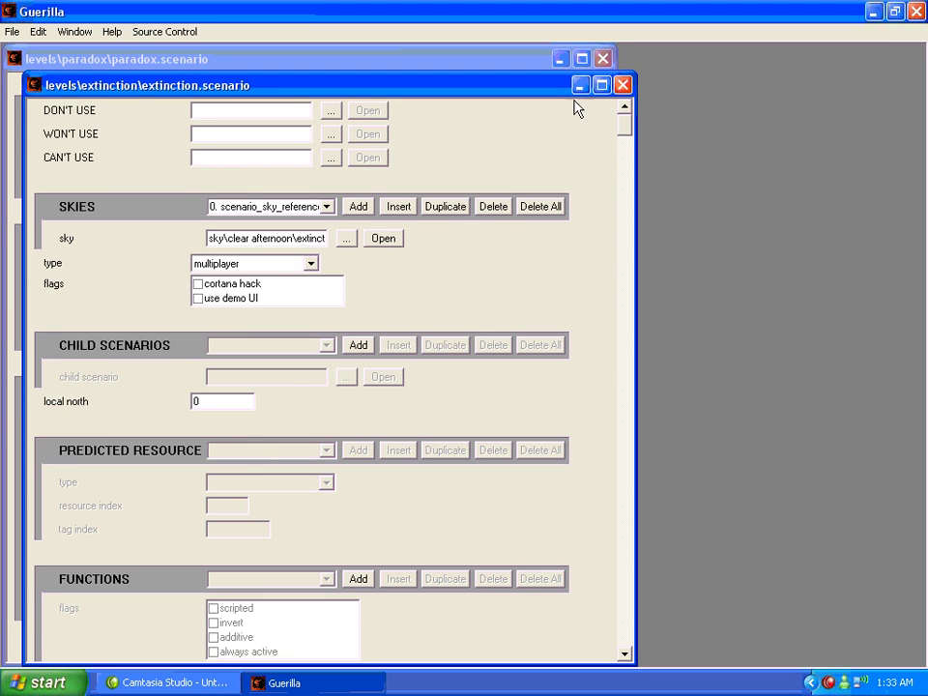
Step: Bring up the cutscene titles of the extinction scenario and place its window beside the paradox scenario for comparison
drag(625, 129, 657, 645)
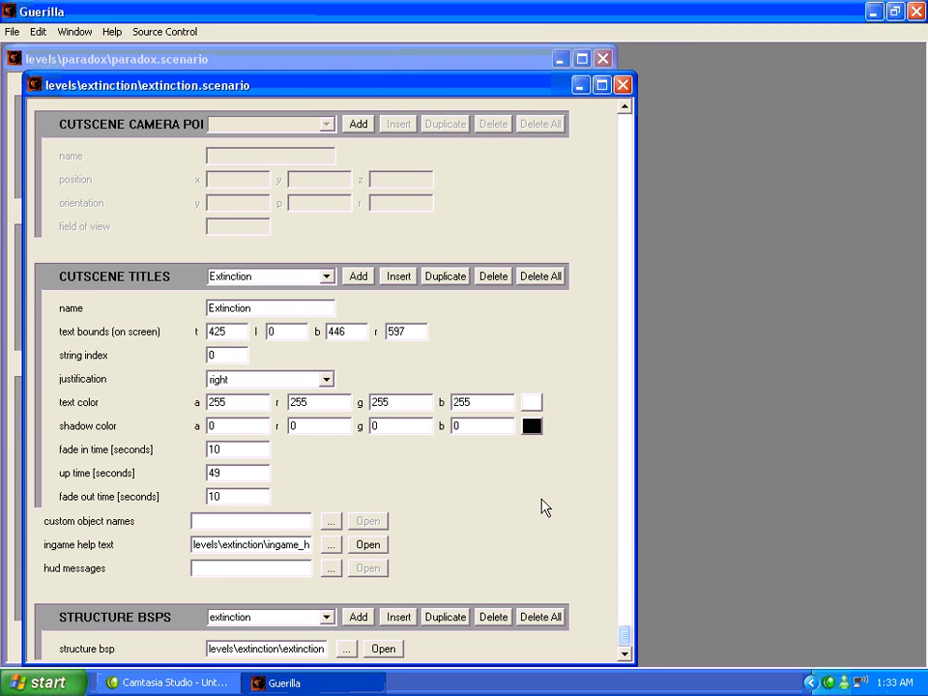
drag(404, 100, 814, 92)
click(198, 306)
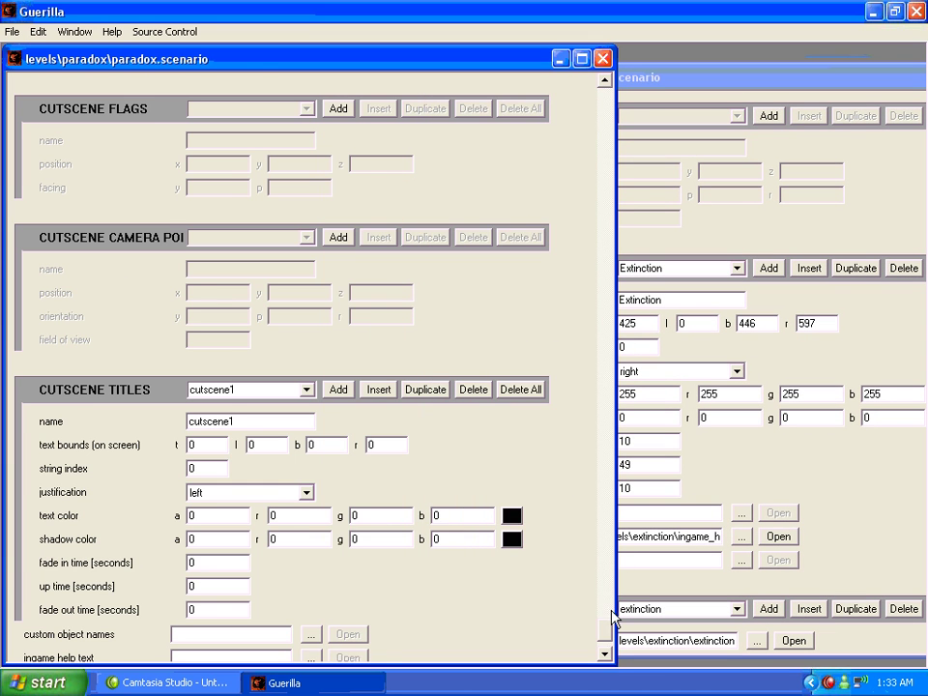
Step: In the paradox scenario, set the text bounds of the cutscene1 title to t 425, b 446 and r 597
drag(610, 633, 610, 647)
click(211, 276)
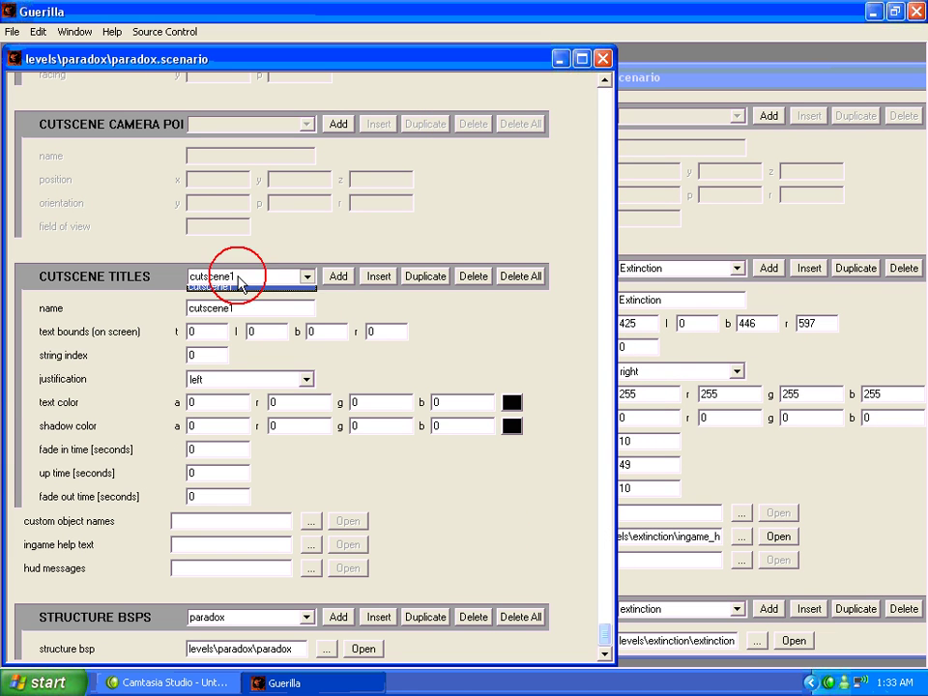
click(265, 291)
click(234, 307)
drag(171, 311, 265, 307)
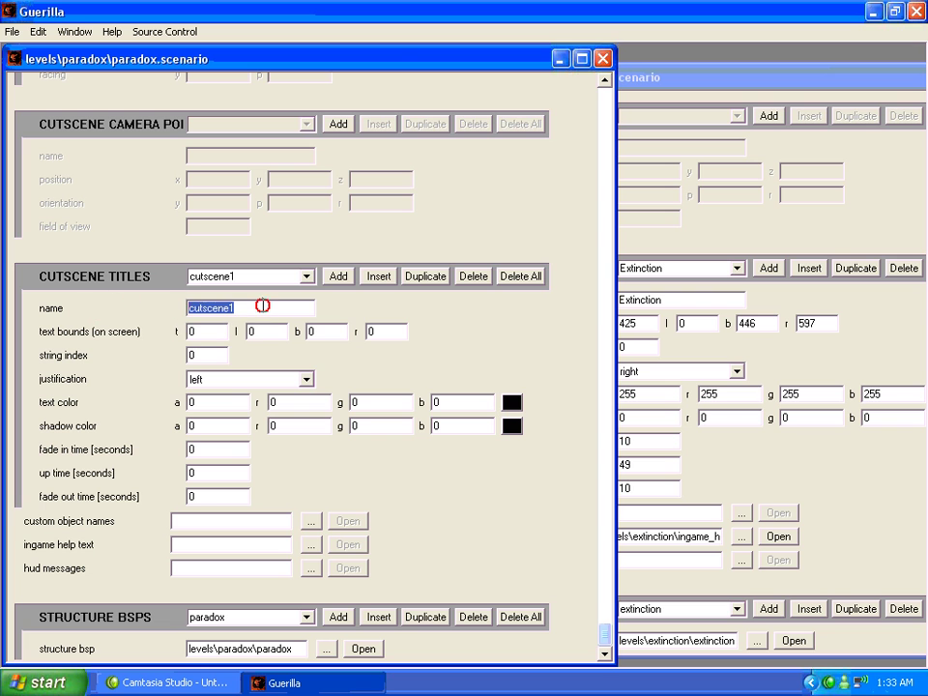
click(741, 324)
click(212, 331)
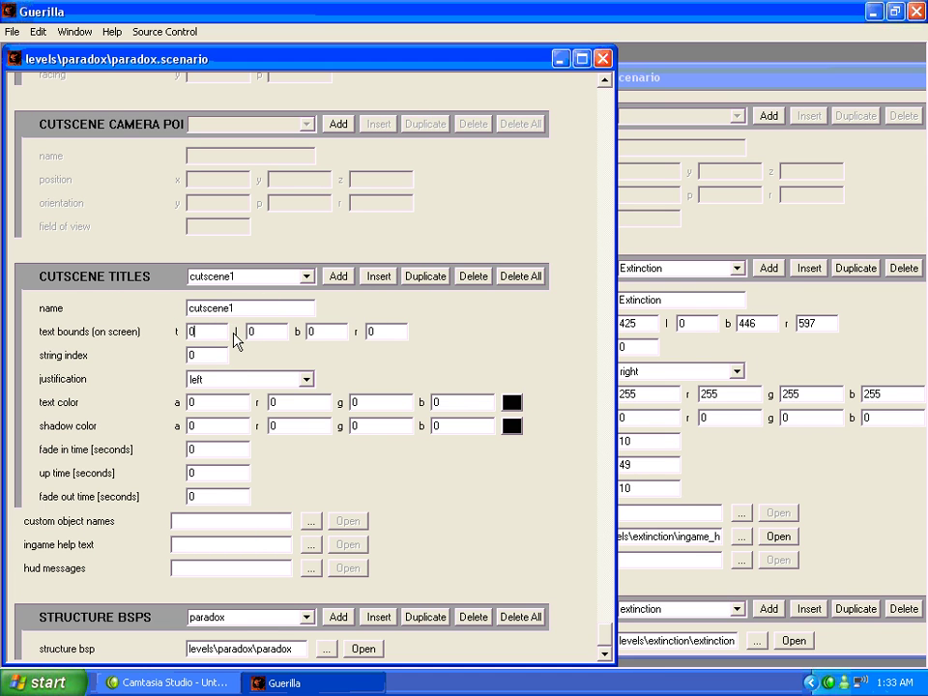
key(BackSpace)
text(425)
double_click(337, 327)
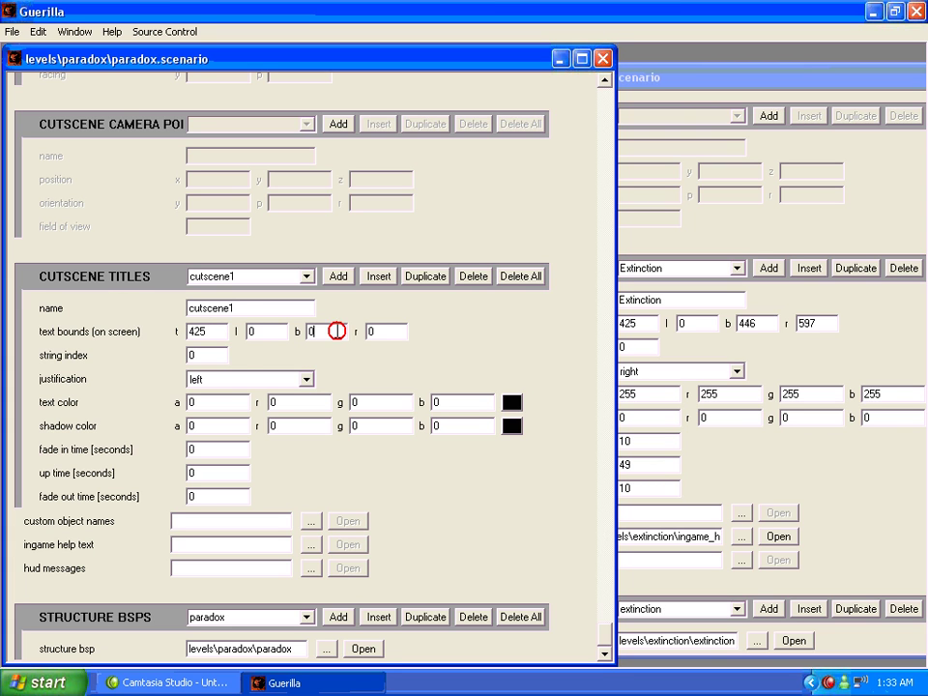
text(446)
double_click(387, 330)
Step: Set the cutscene1 title's justification to right and all four of its text color values (a, r, g, b) to 255
click(242, 379)
click(216, 410)
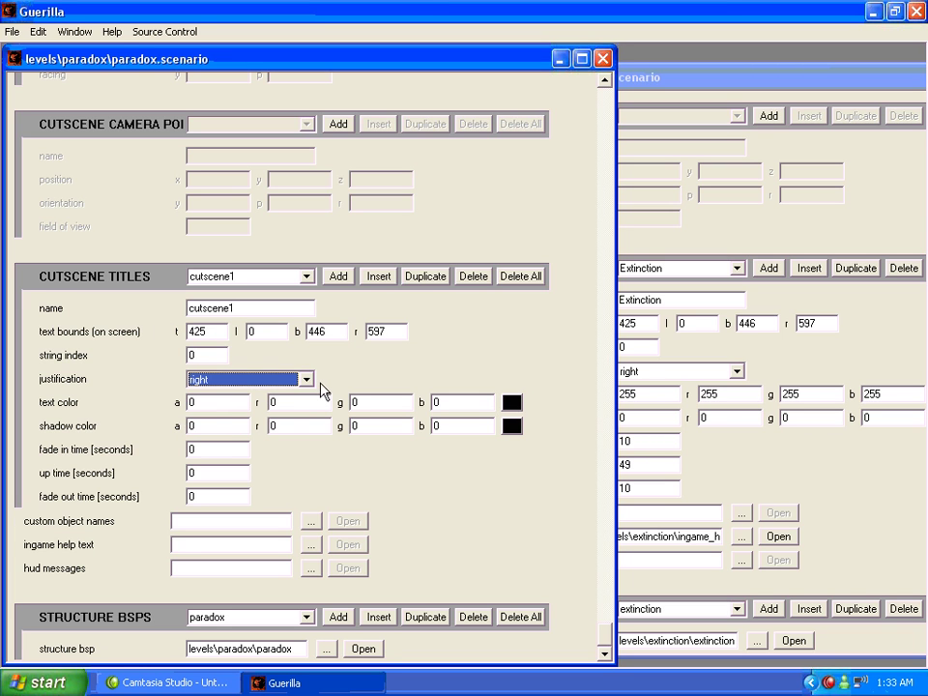
double_click(226, 407)
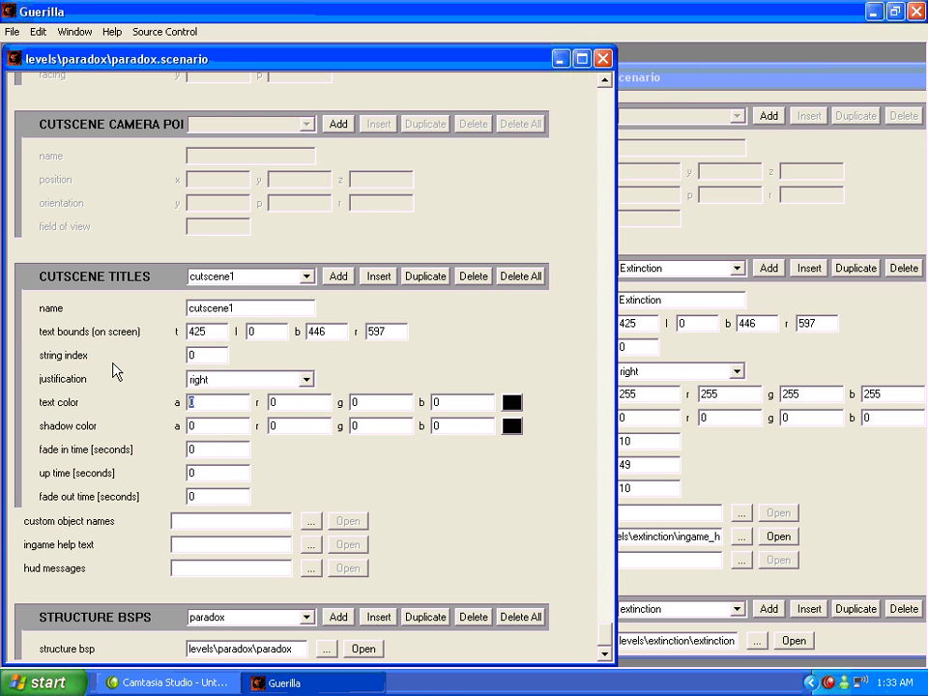
key(Tab)
text(255255)
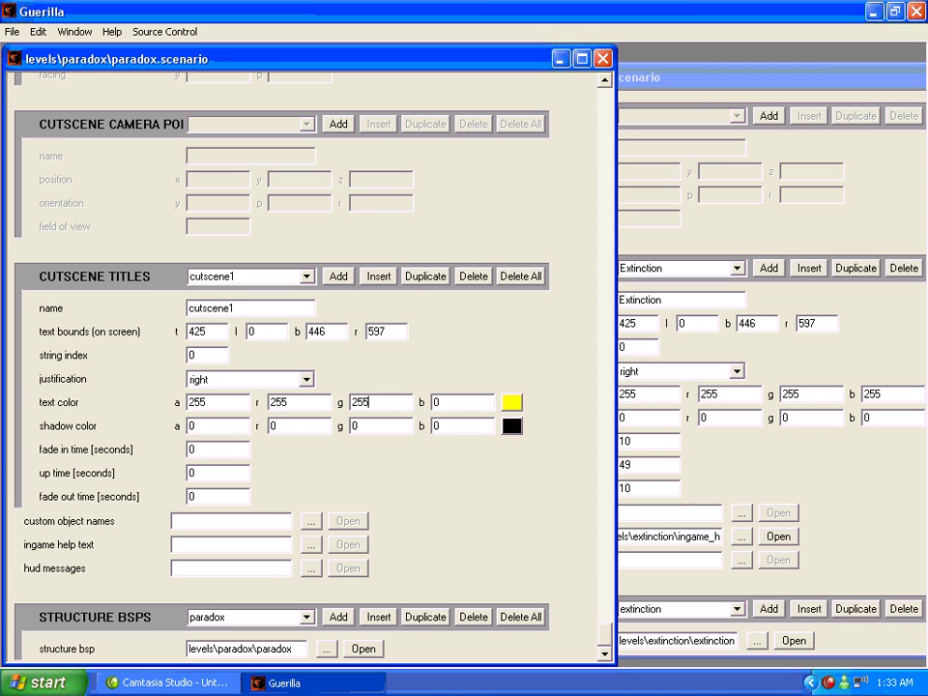
key(Tab)
text(255)
Step: Set the fade in time, up time and fade out time of the cutscene1 title to 10 seconds each
double_click(187, 443)
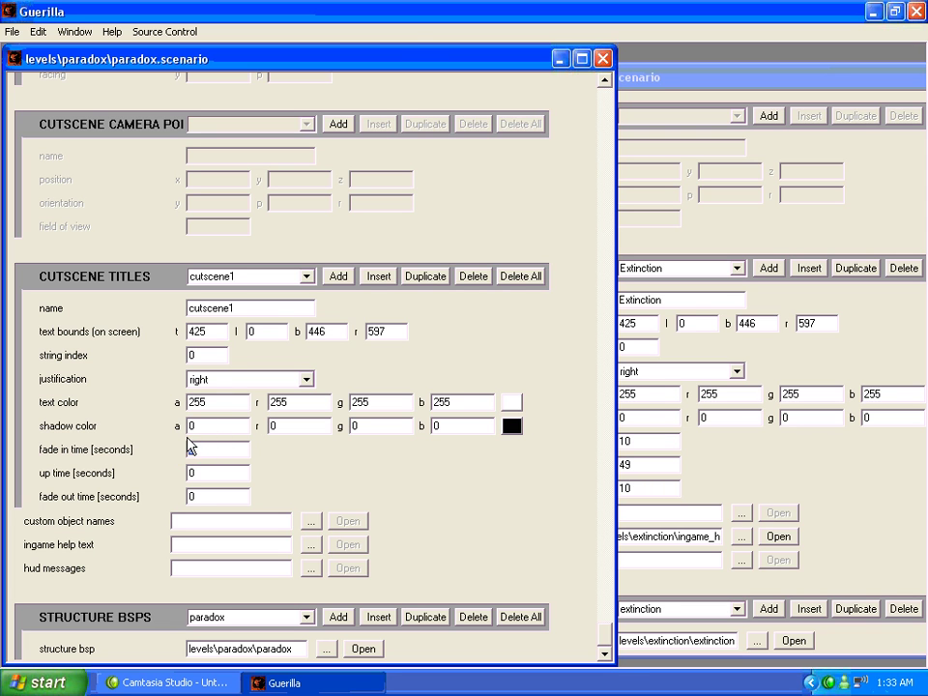
click(741, 459)
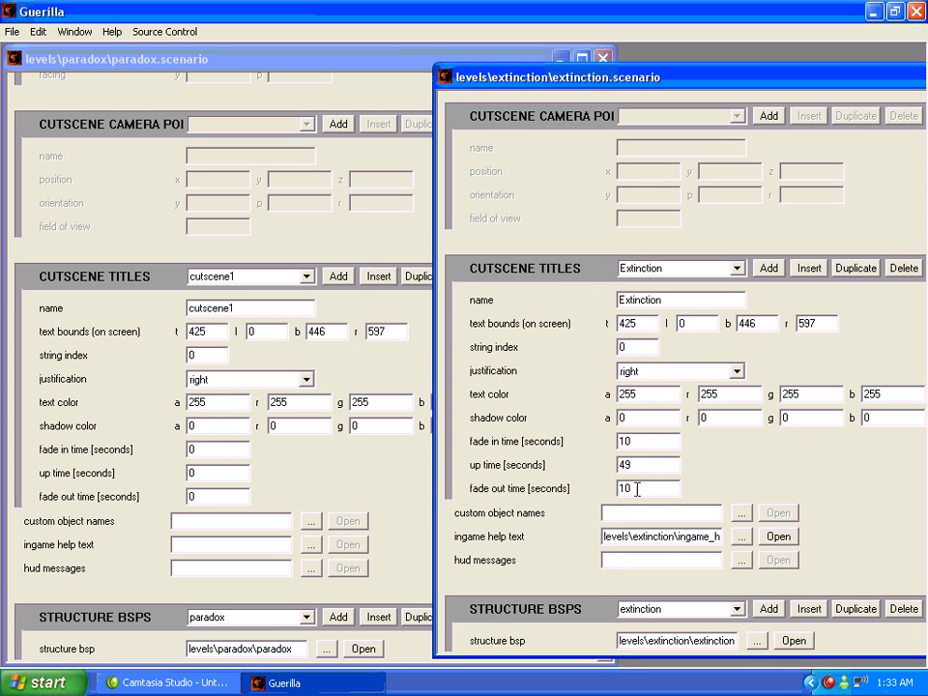
click(203, 448)
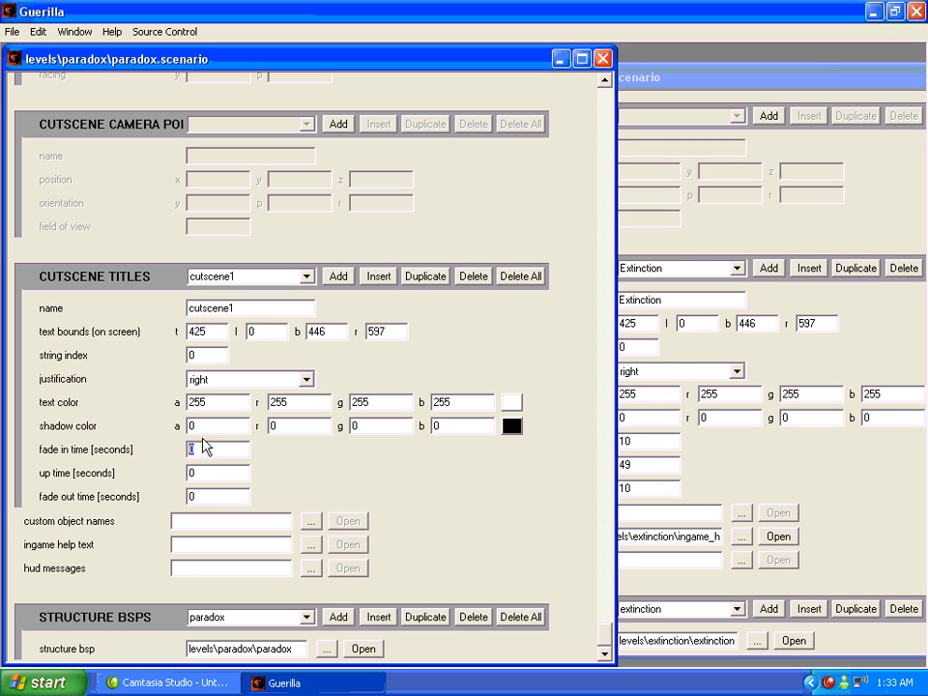
text(1)
key(Tab)
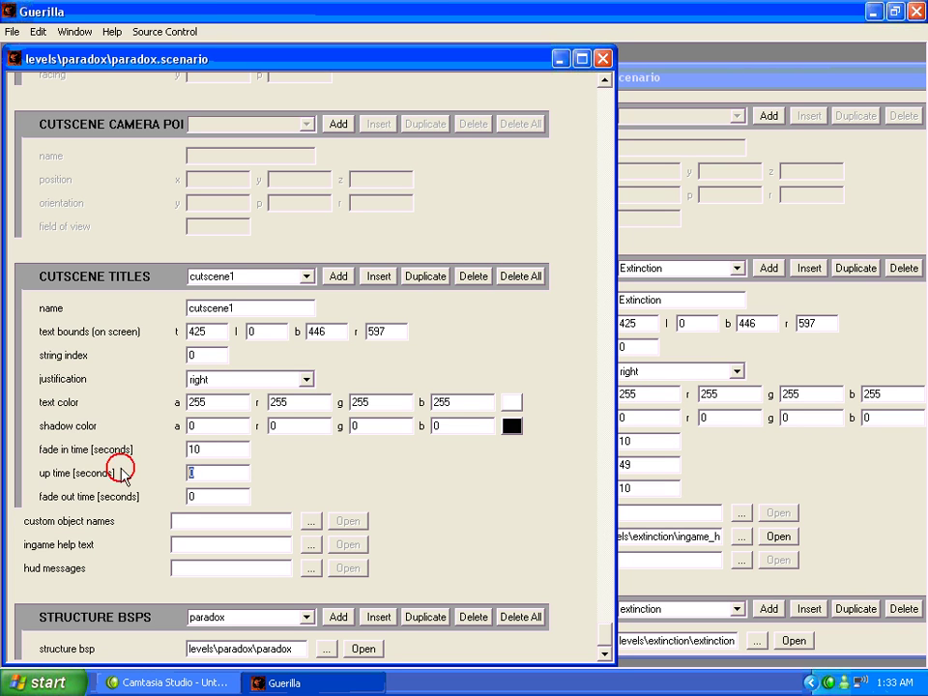
text(10)
key(Tab)
text(10)
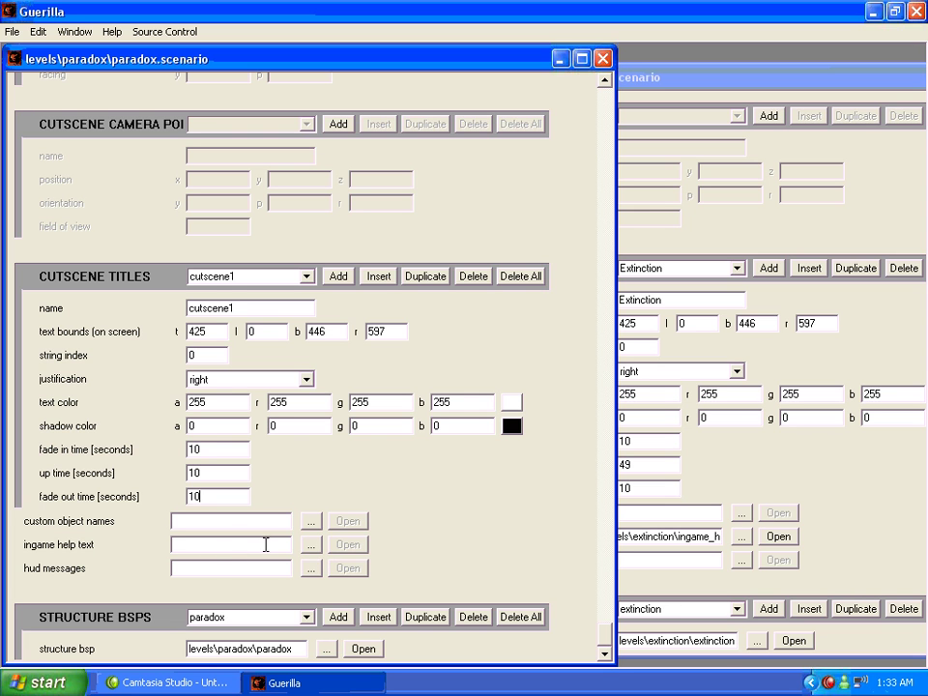
Step: Assign paradox.unicode_string_list as the ingame help text of the paradox scenario
click(309, 544)
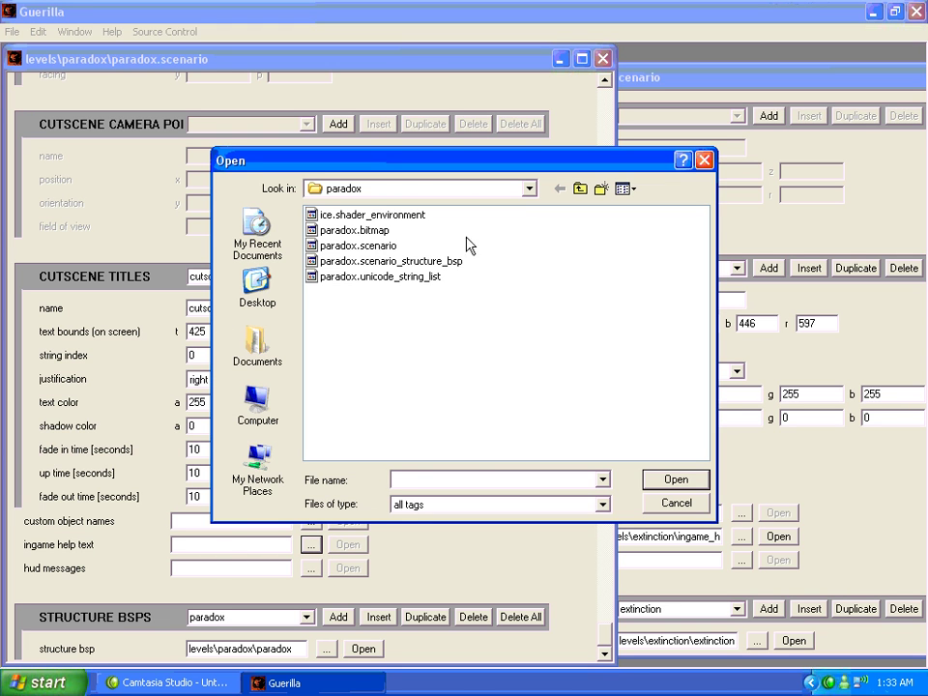
click(394, 276)
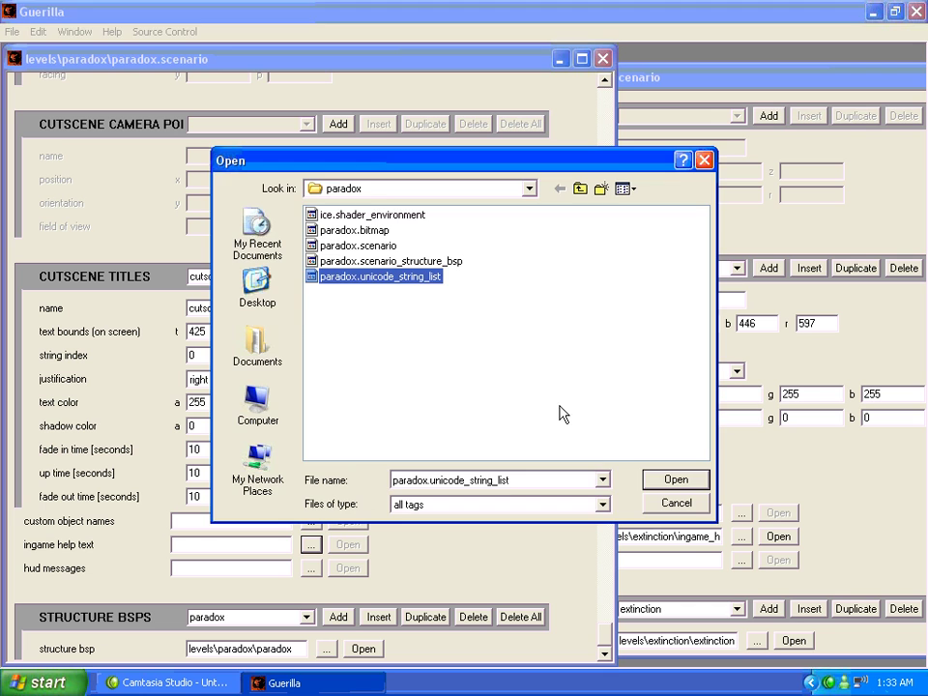
click(654, 477)
click(414, 534)
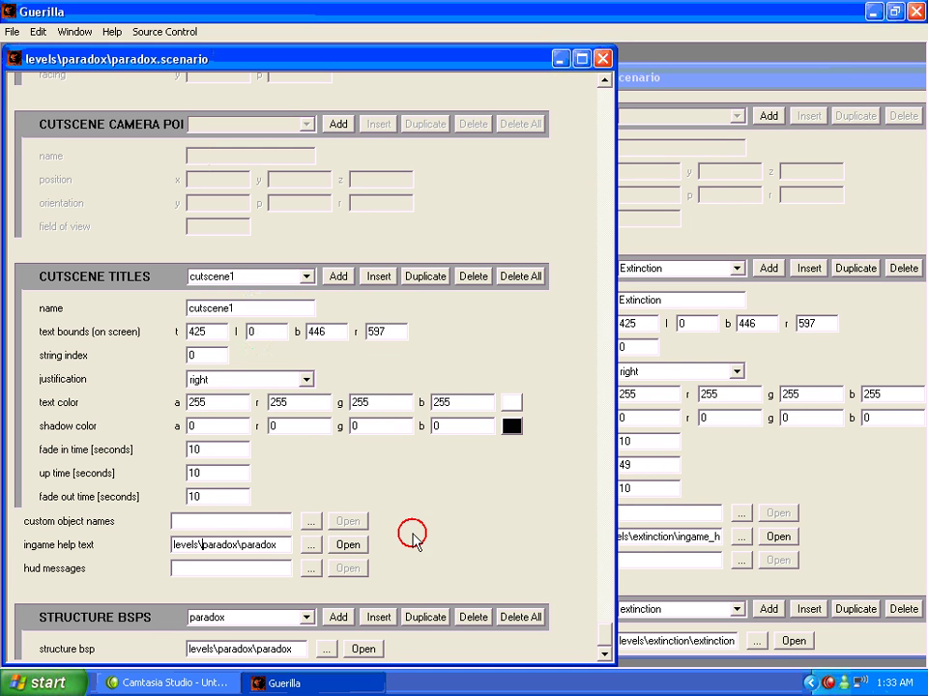
Step: Save the changes to the paradox scenario and put its window out of the way
click(12, 32)
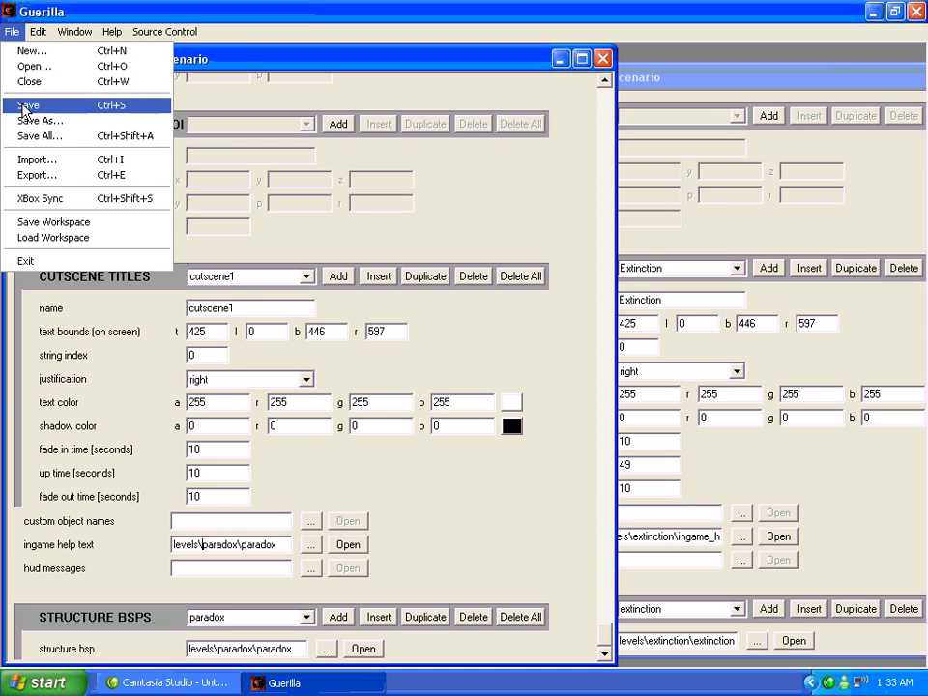
click(445, 210)
click(564, 58)
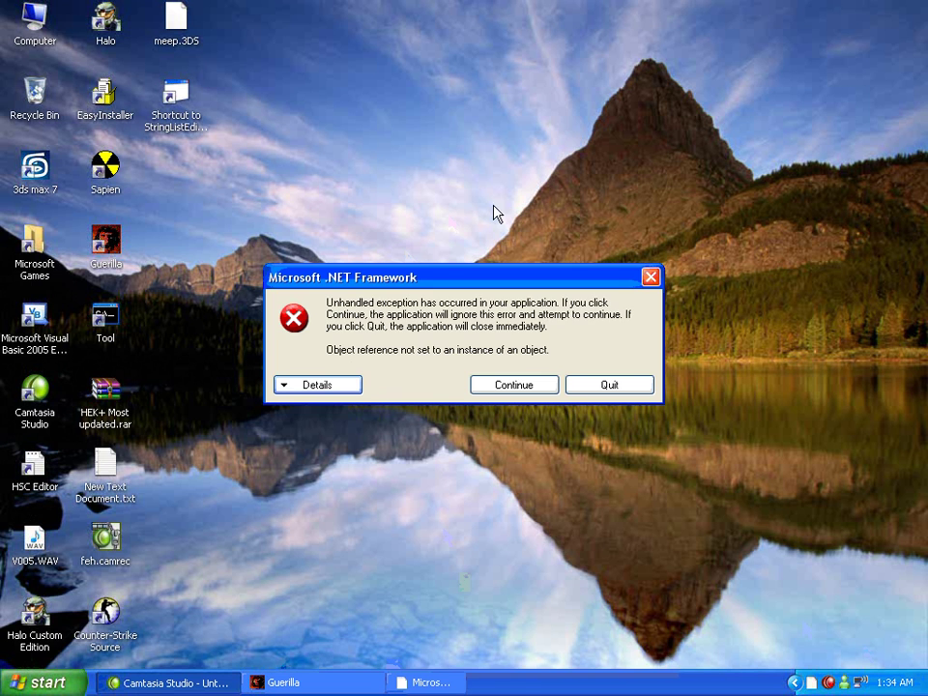
Step: Continue past the startup exception into HSC Editor and load the Cutscene Titles script template
click(515, 387)
click(327, 70)
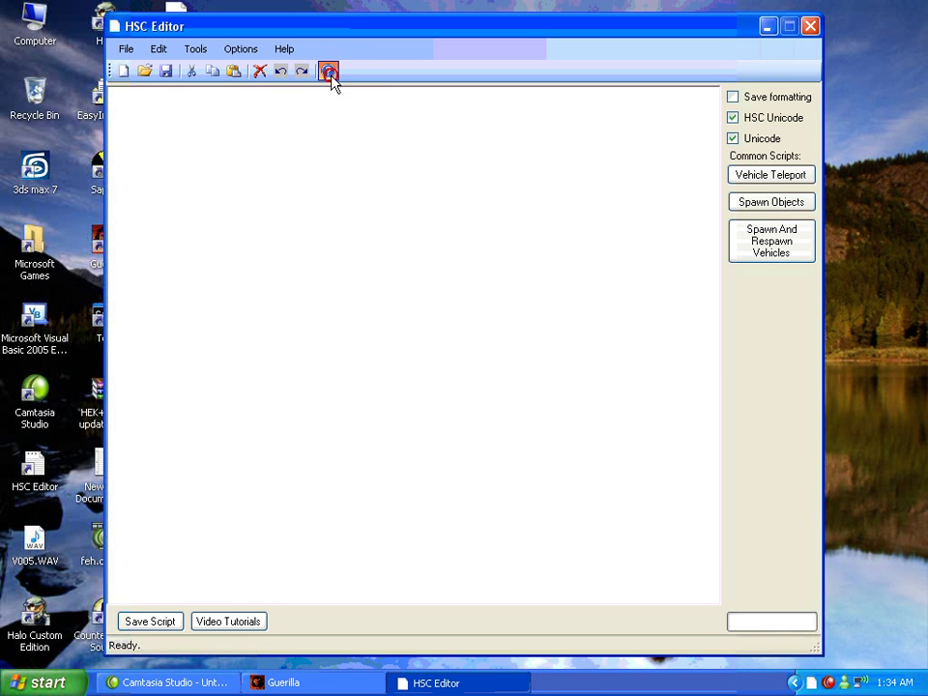
click(630, 409)
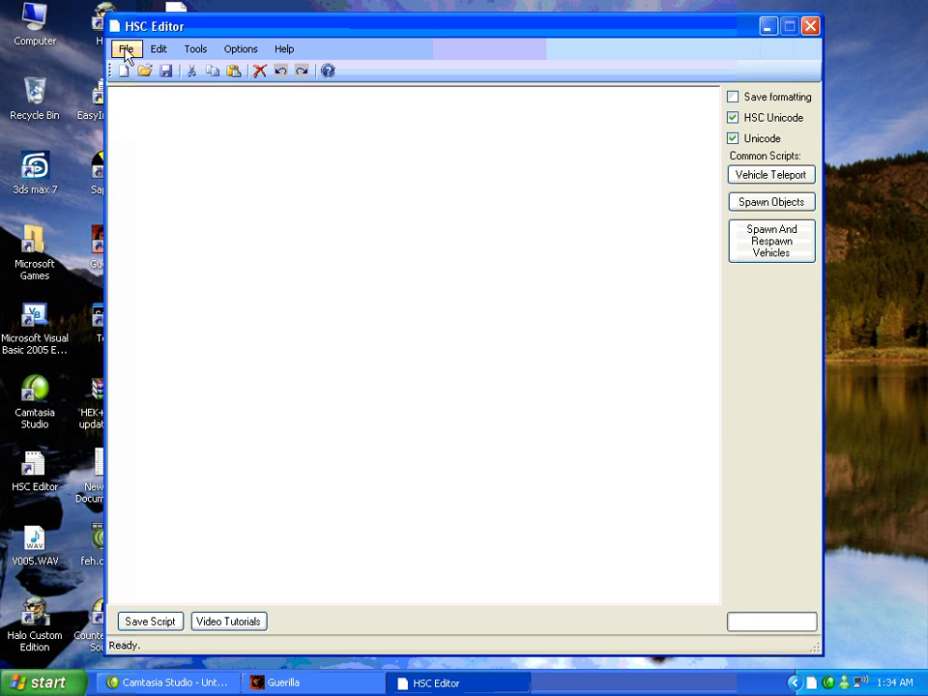
click(195, 48)
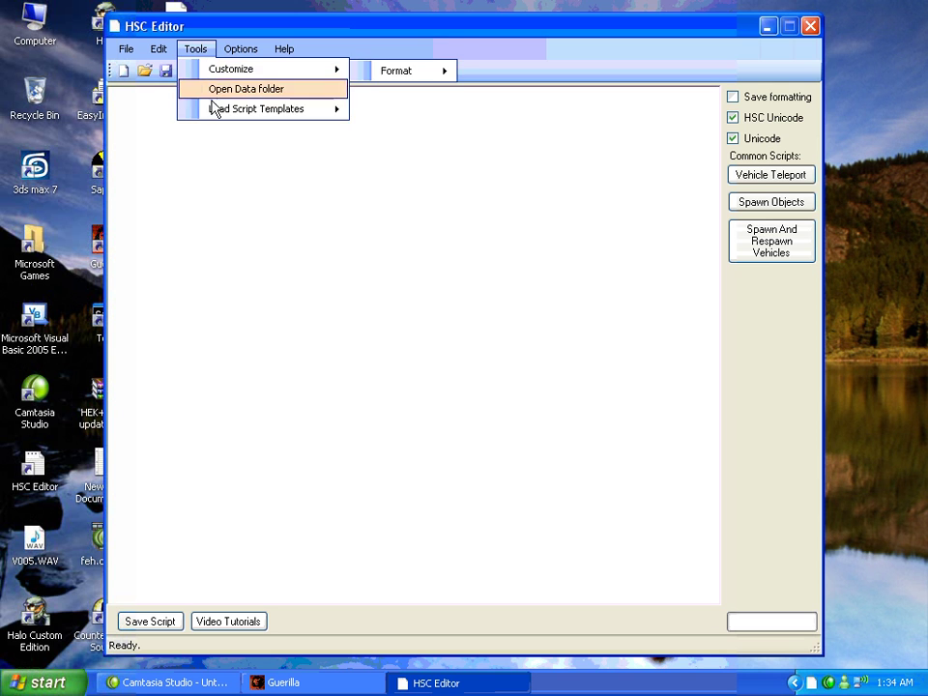
mouse_move(212, 113)
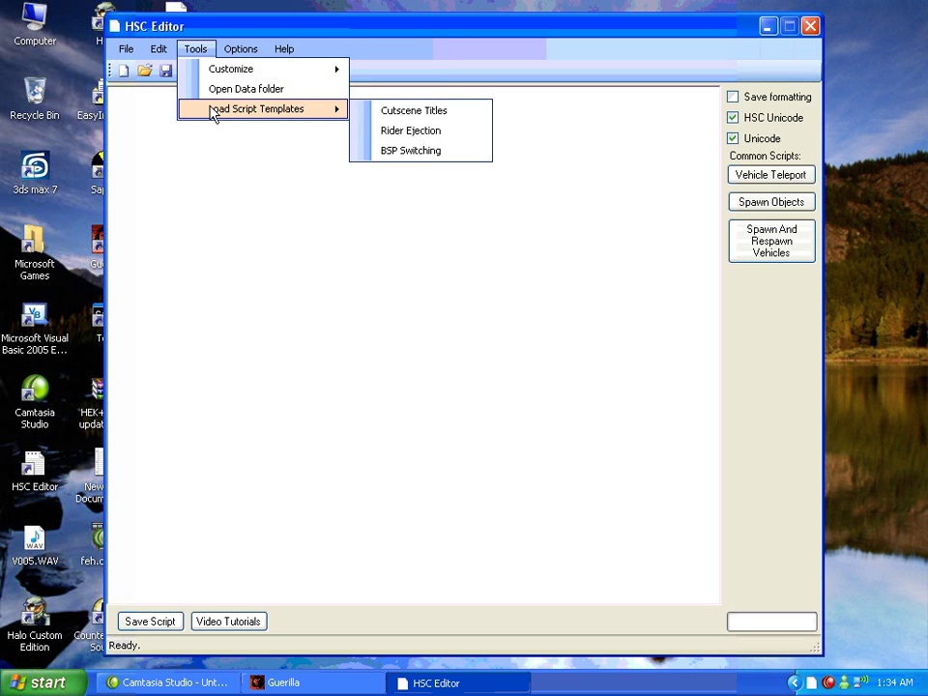
click(436, 112)
click(465, 366)
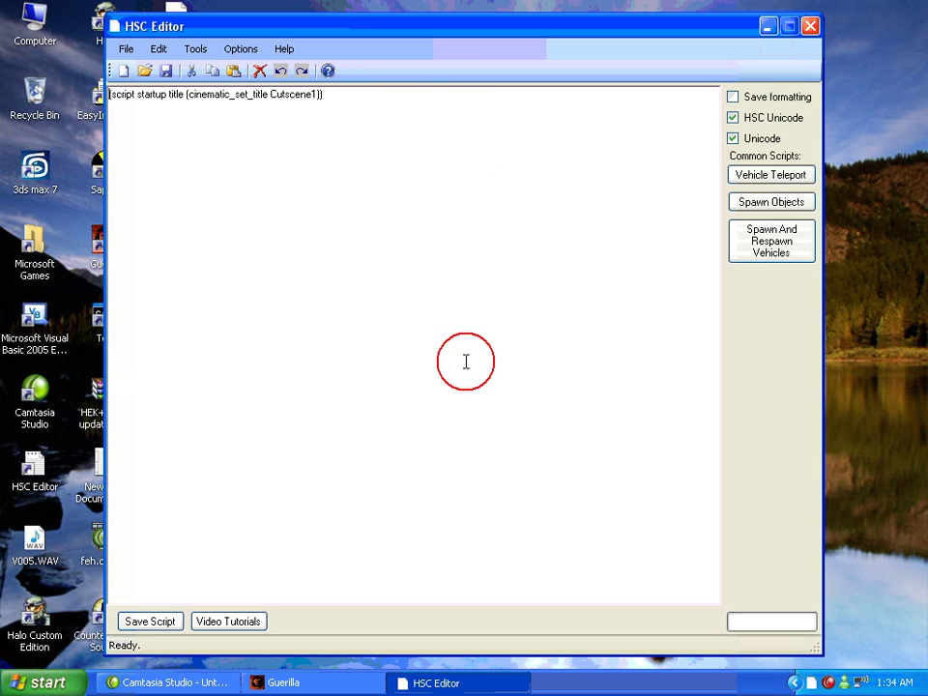
drag(424, 105, 137, 97)
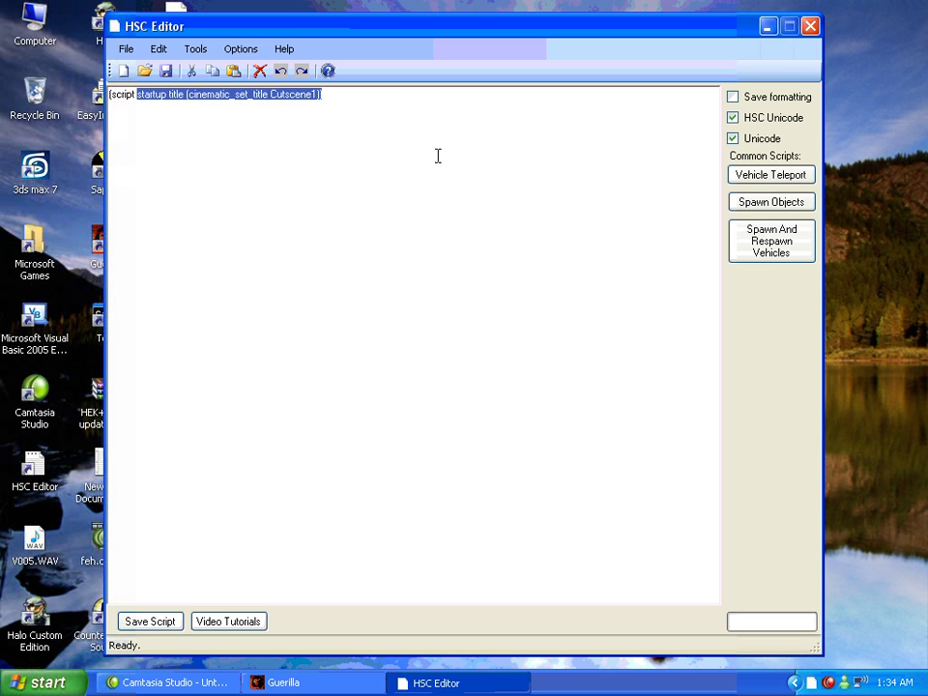
click(437, 153)
Step: Try to save the script in the levels\Paradox\Scripts folder and cancel the save
click(161, 71)
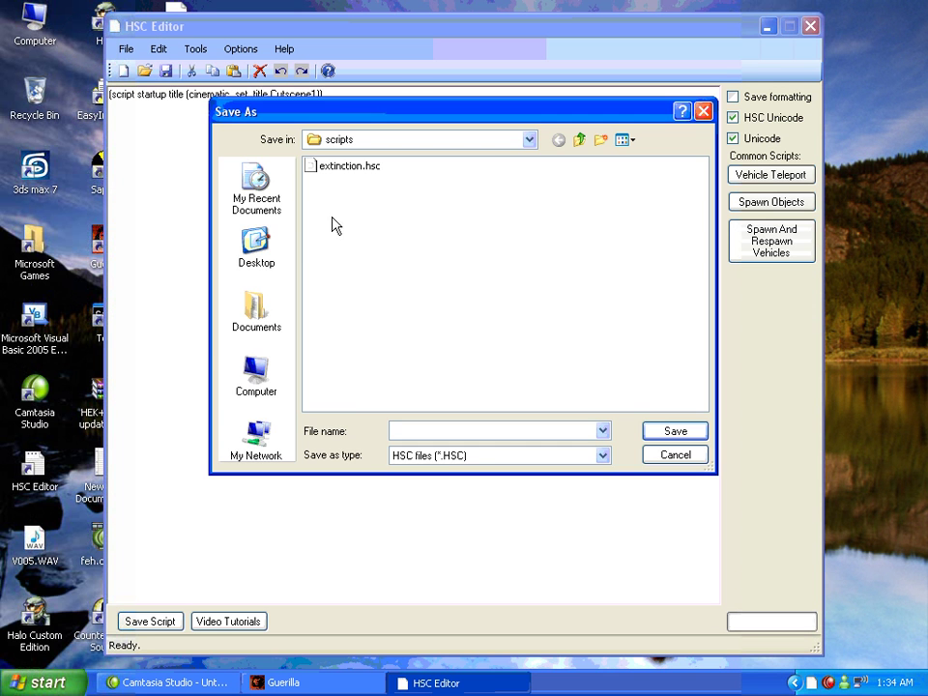
click(578, 139)
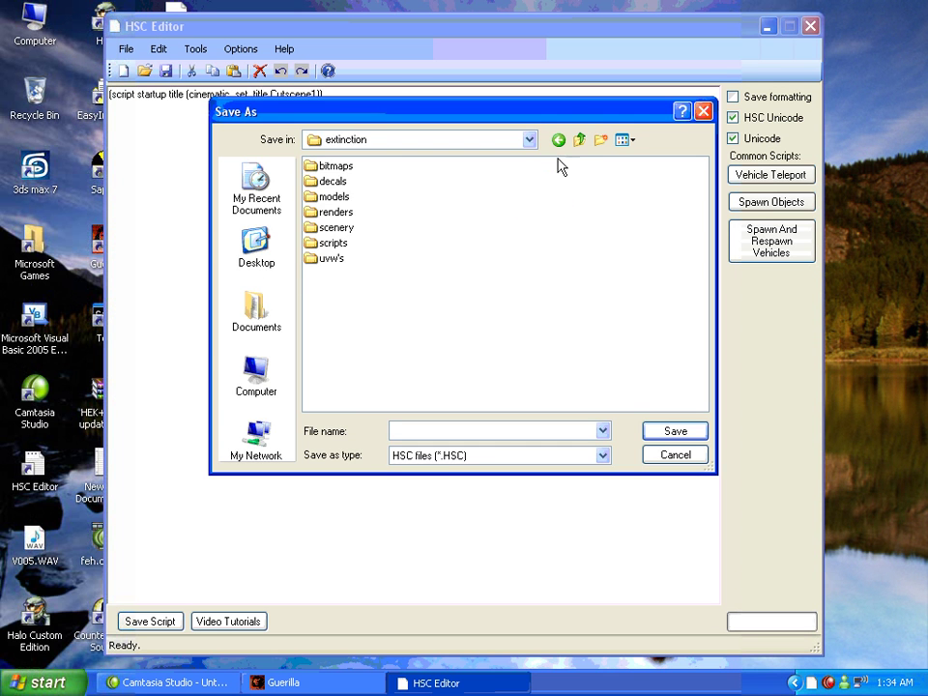
click(578, 140)
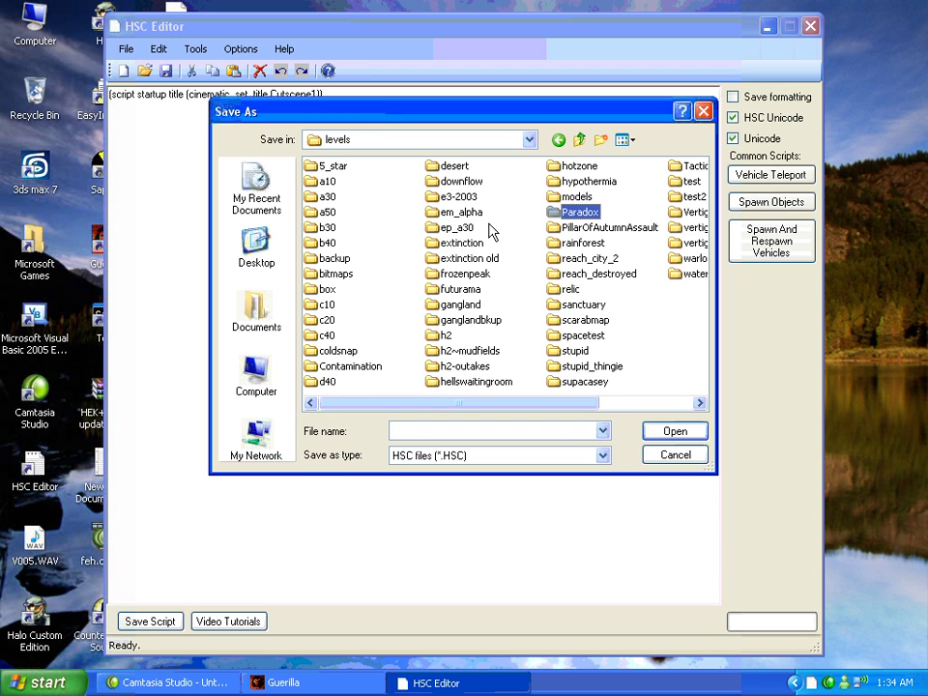
double_click(578, 211)
double_click(323, 197)
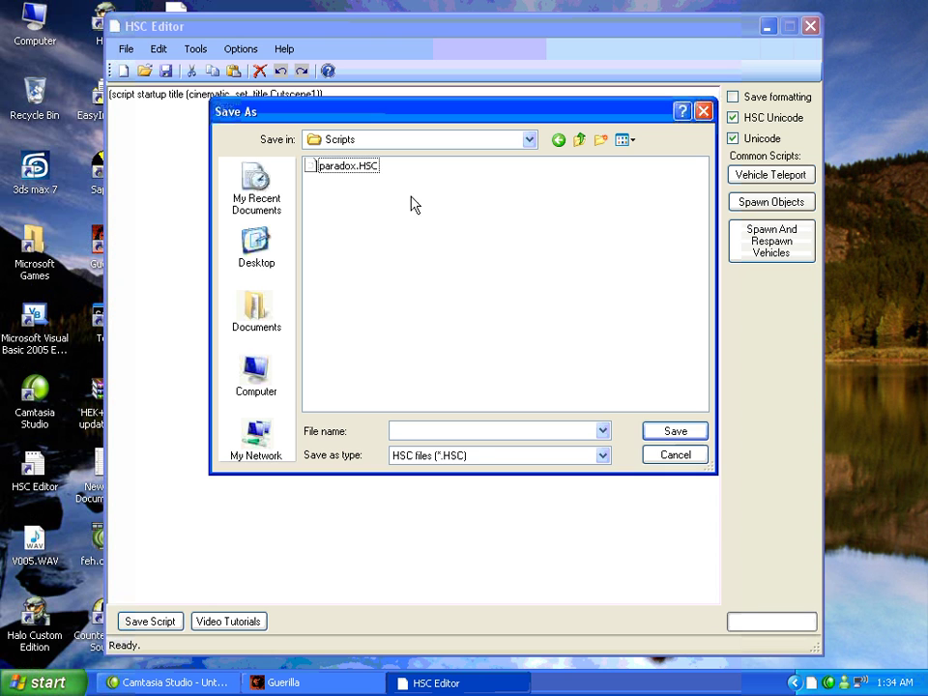
click(663, 455)
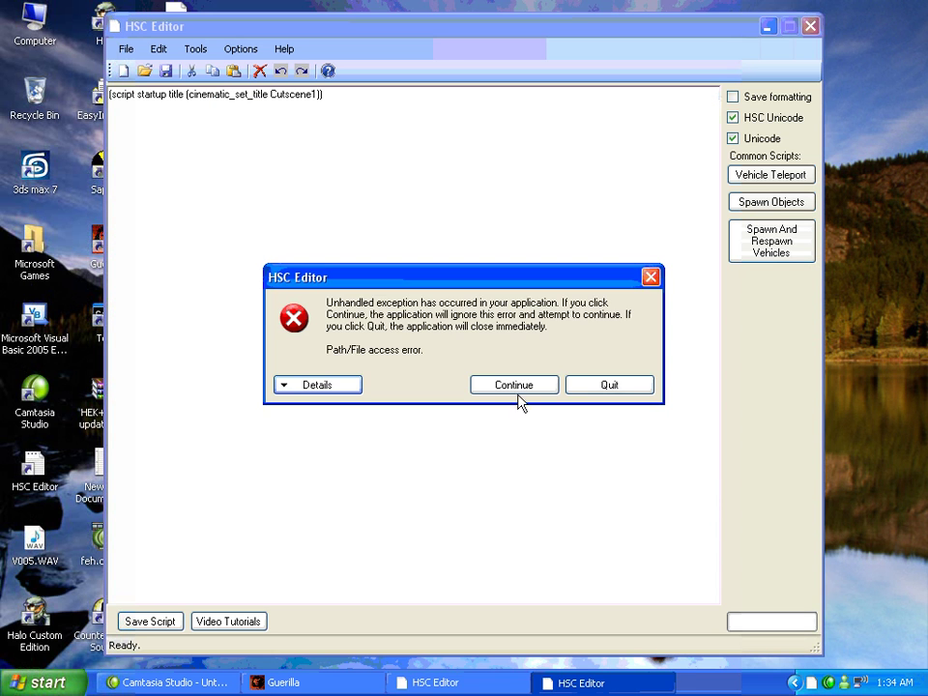
click(523, 386)
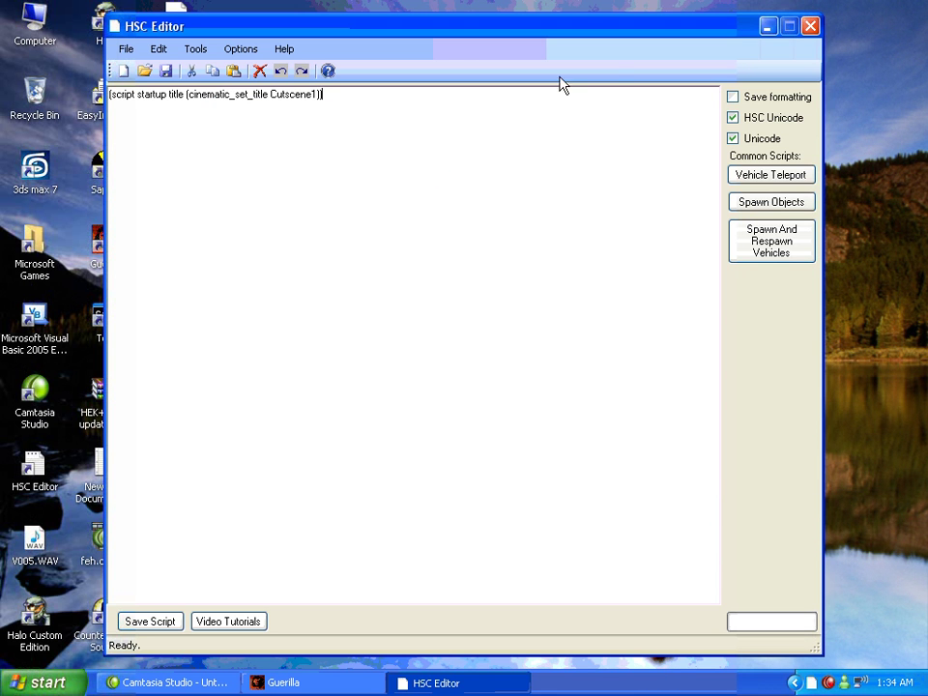
Step: Close HSC Editor and Guerilla, including the open paradox scenario
drag(430, 107, 114, 108)
click(534, 140)
click(810, 26)
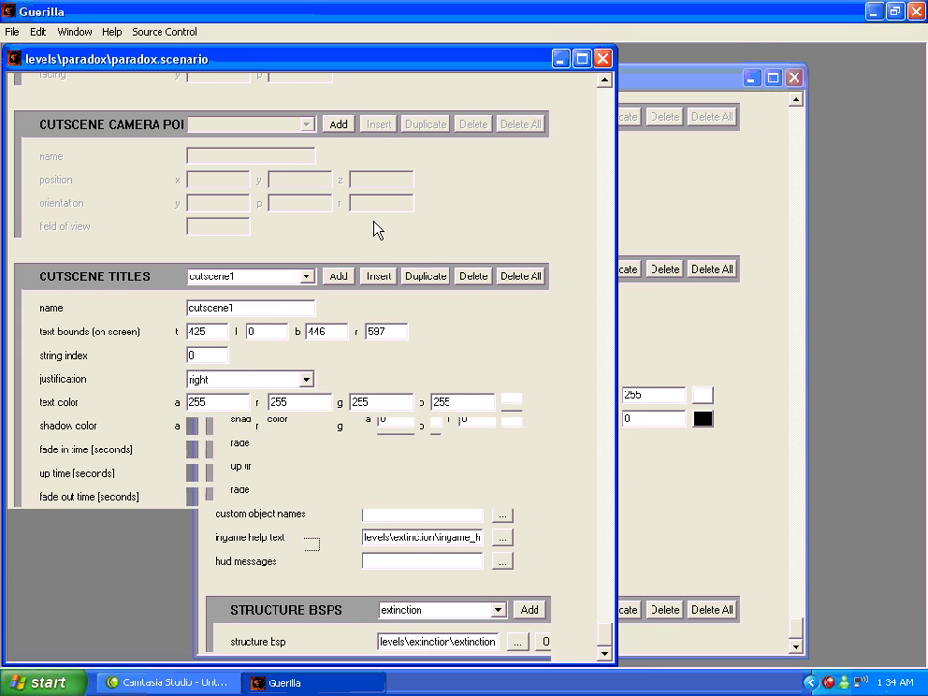
click(603, 60)
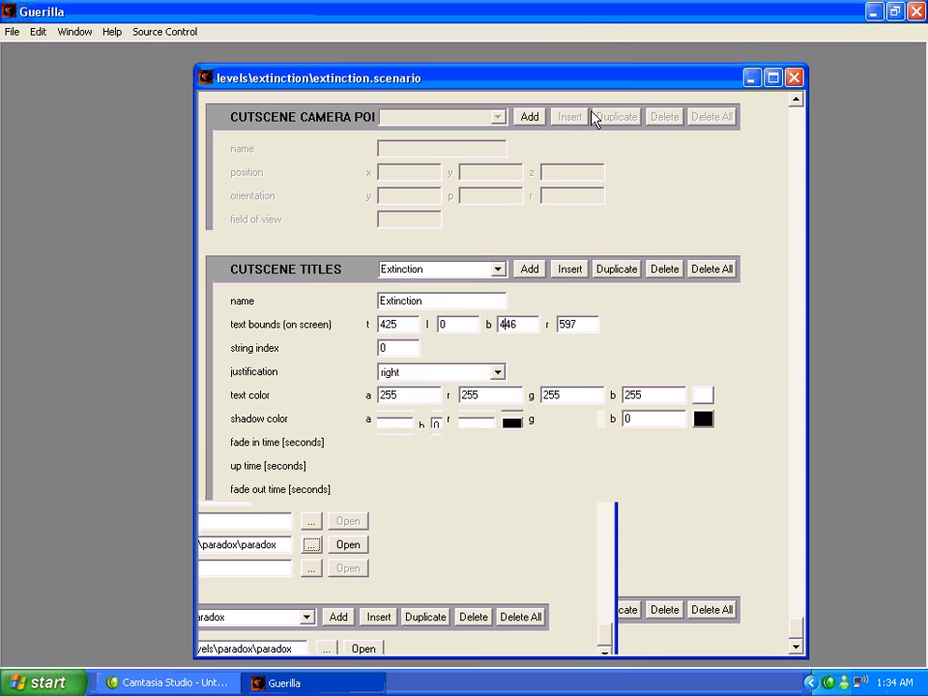
click(914, 13)
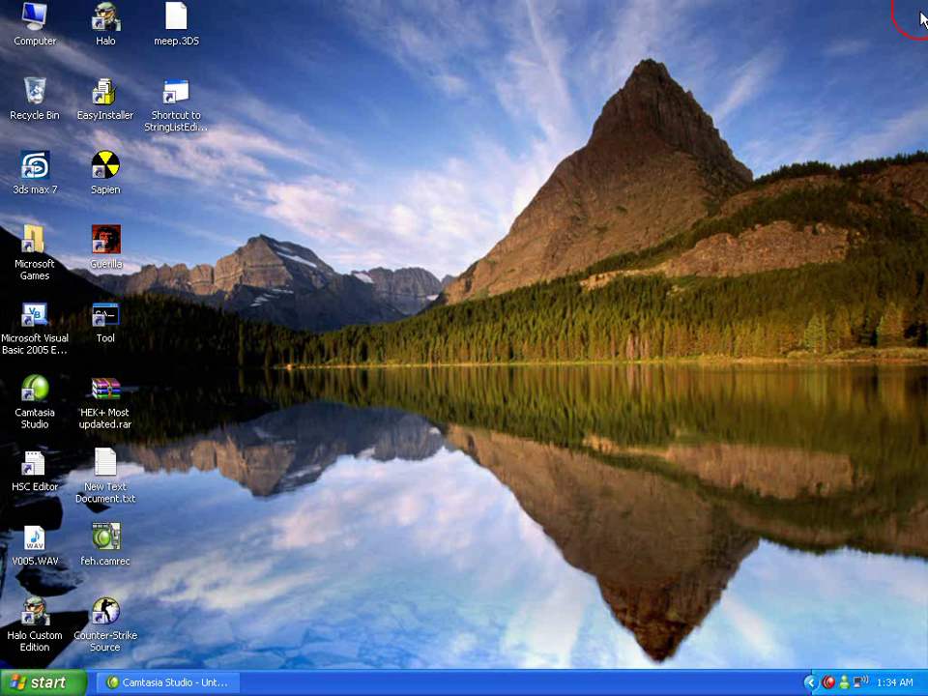
click(585, 390)
drag(723, 488, 379, 313)
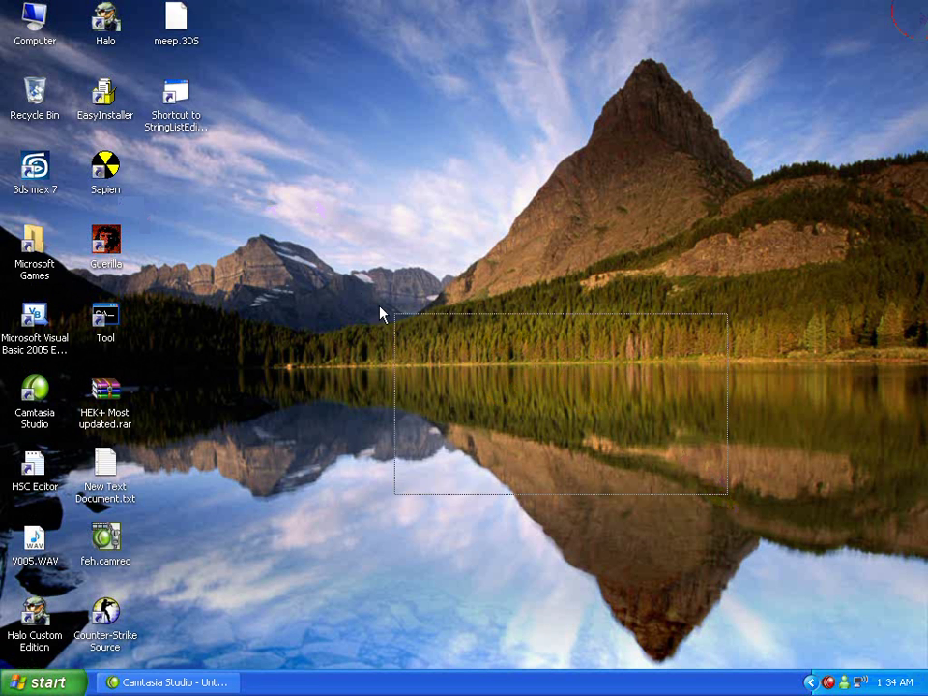